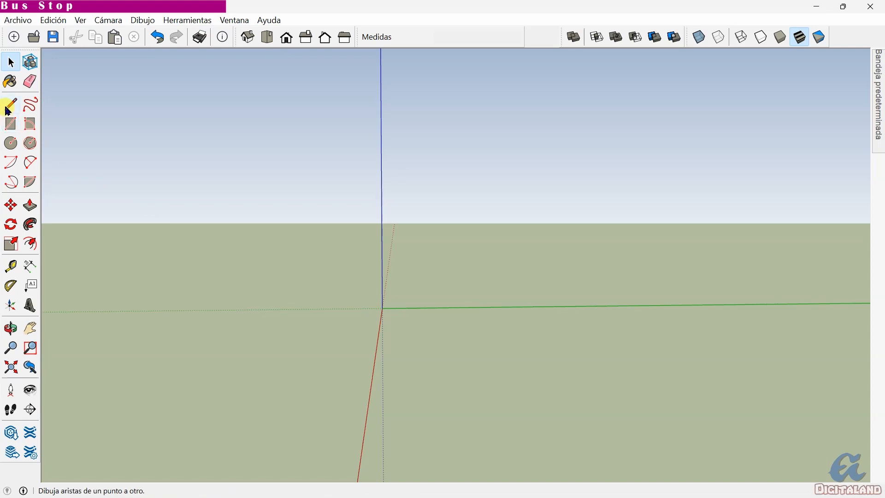
Draw a 2 m vertical line from the origin upward along the blue axis
left_click(10, 105)
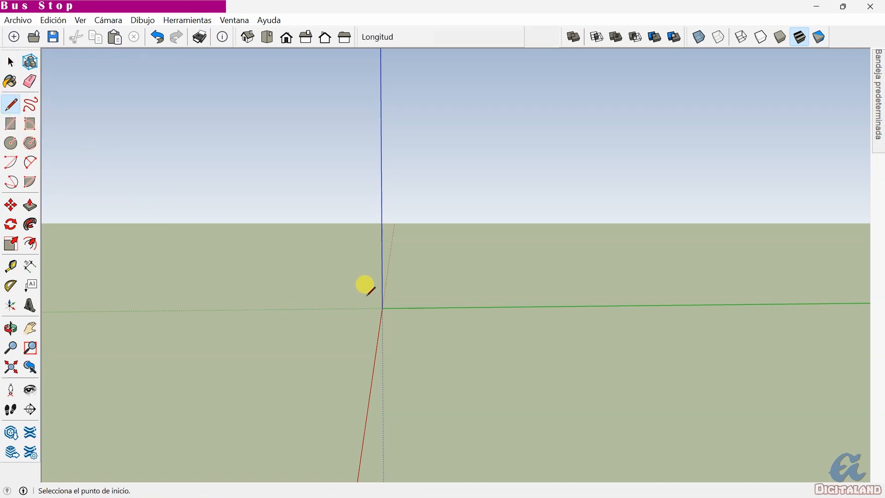
left_click(382, 307)
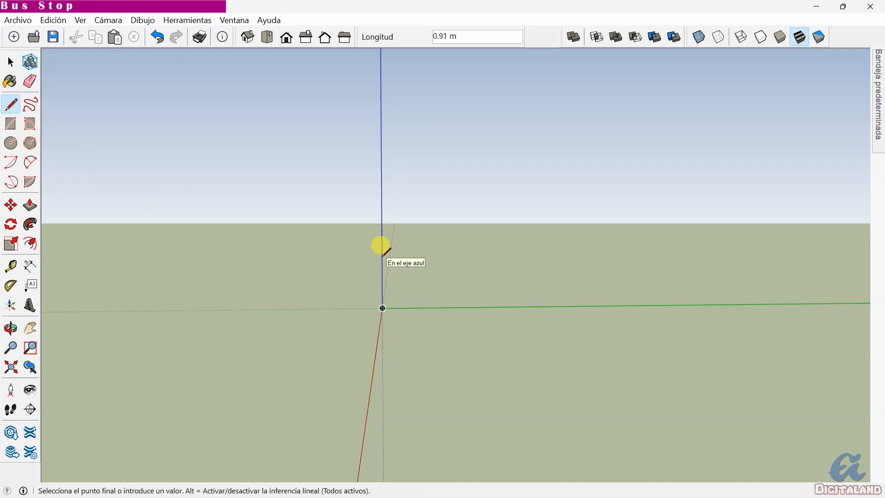
type("2")
key("Return")
key("Escape")
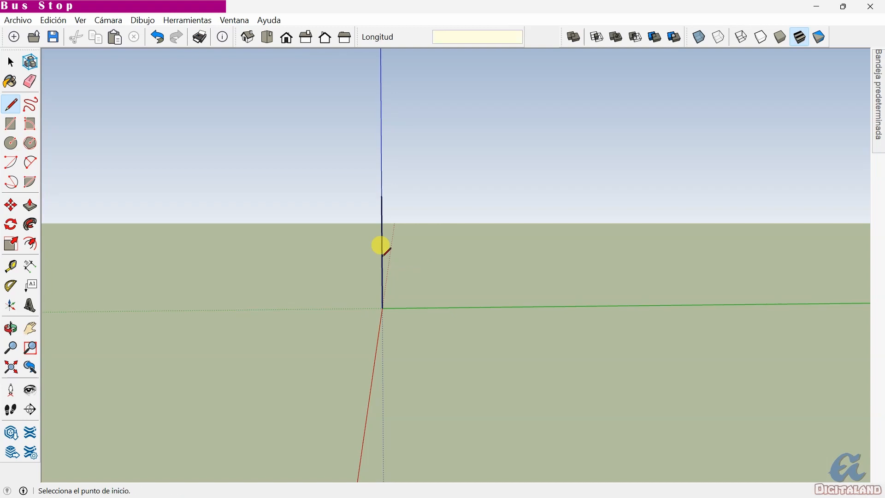
Draw a 210° arc centred on the vertical line's midpoint, starting at the origin and ending just past the line's upper end
left_click(9, 164)
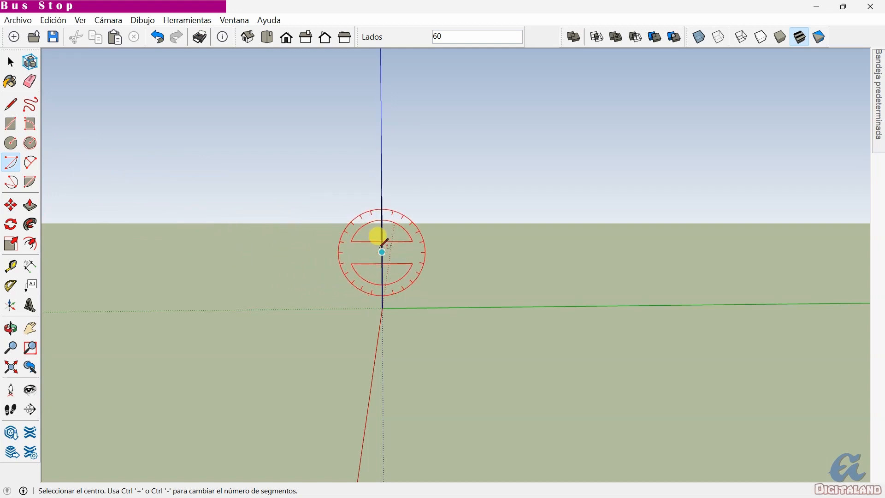
left_click(382, 251)
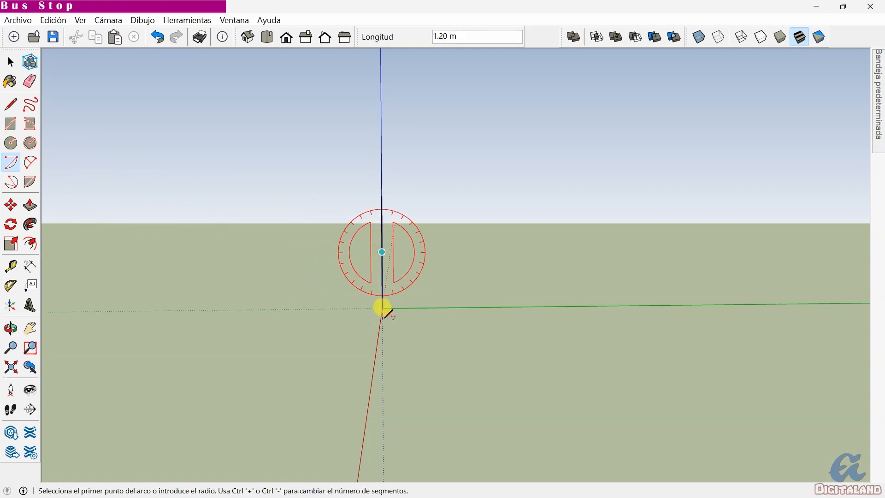
left_click(381, 307)
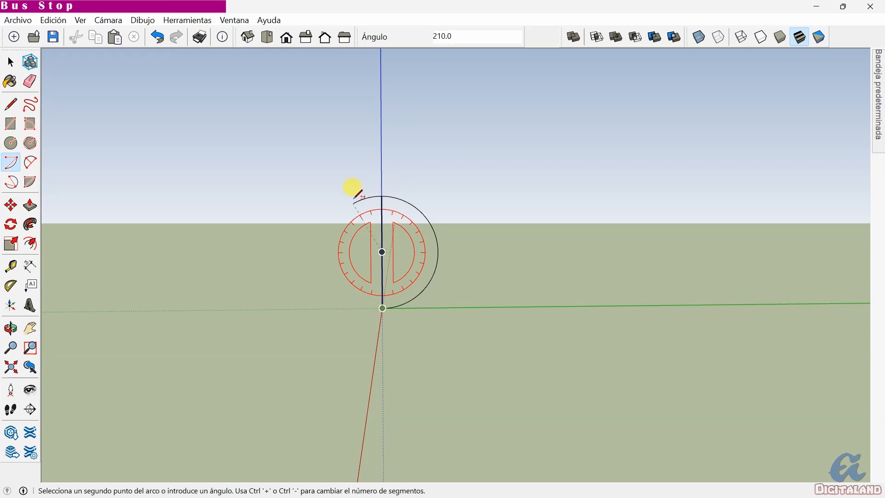
left_click(354, 199)
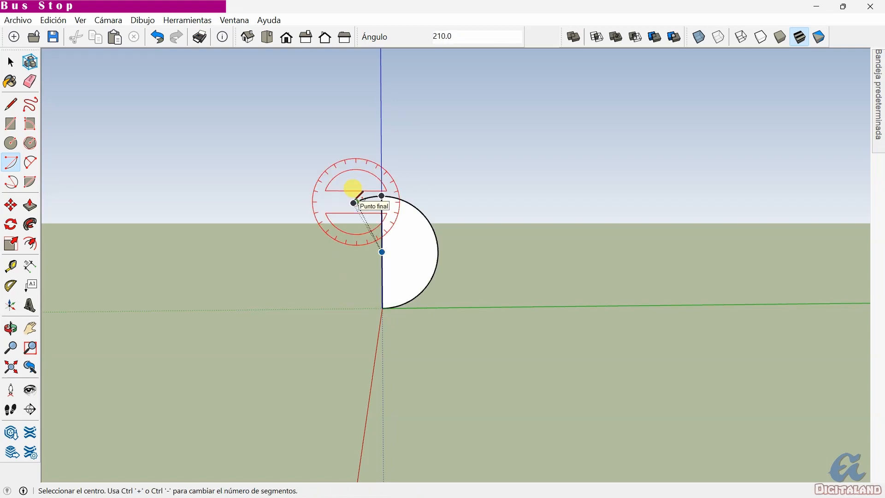
Close the arc with a straight line from its upper end to the origin and erase the vertical line inside the profile
left_click(11, 104)
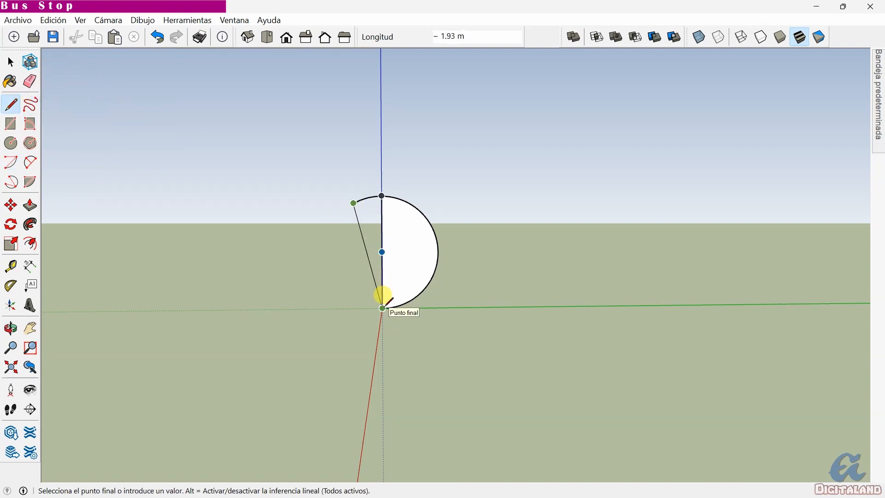
left_click(382, 308)
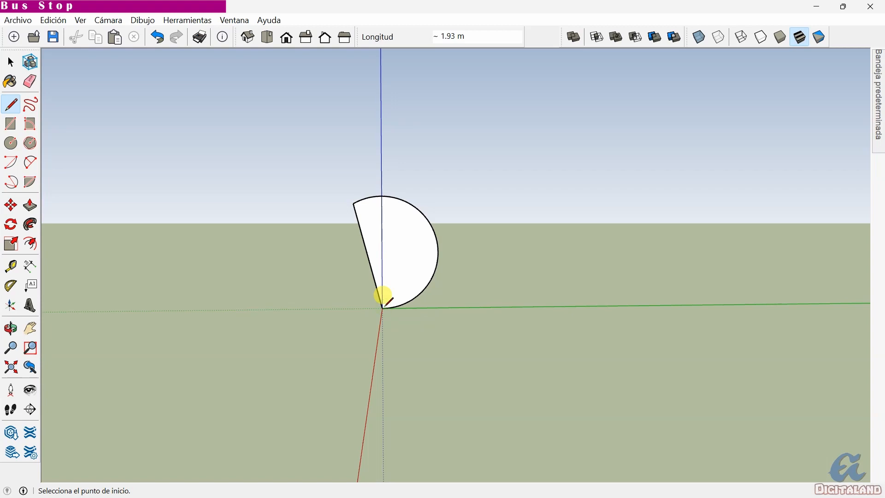
left_click(31, 82)
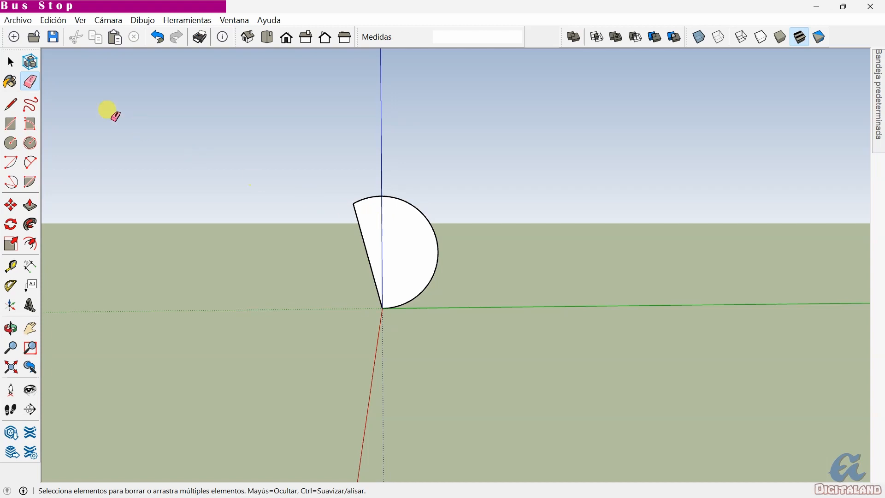
left_click(12, 61)
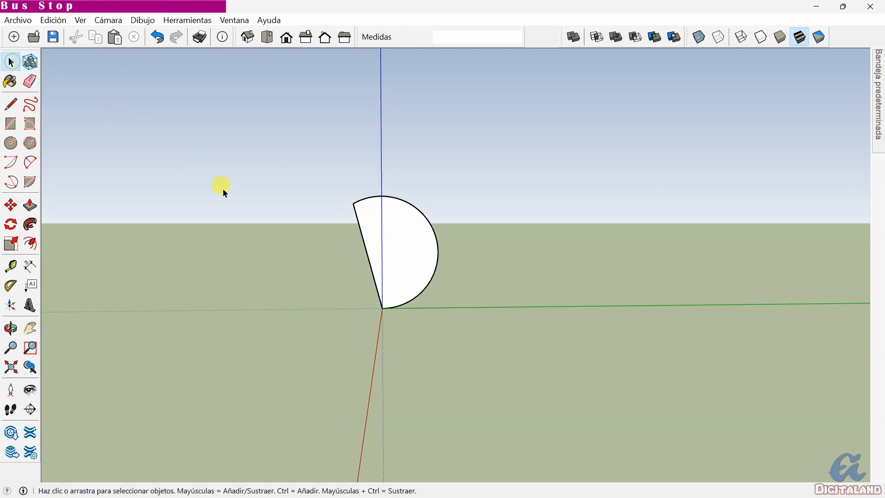
Rotate the whole profile 15° about the origin so that its straight edge lies on the blue axis
double_click(396, 259)
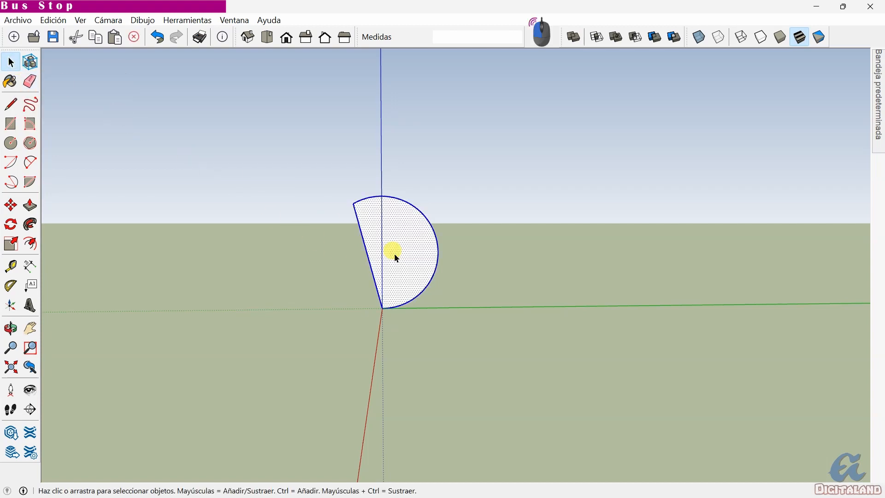
left_click(11, 224)
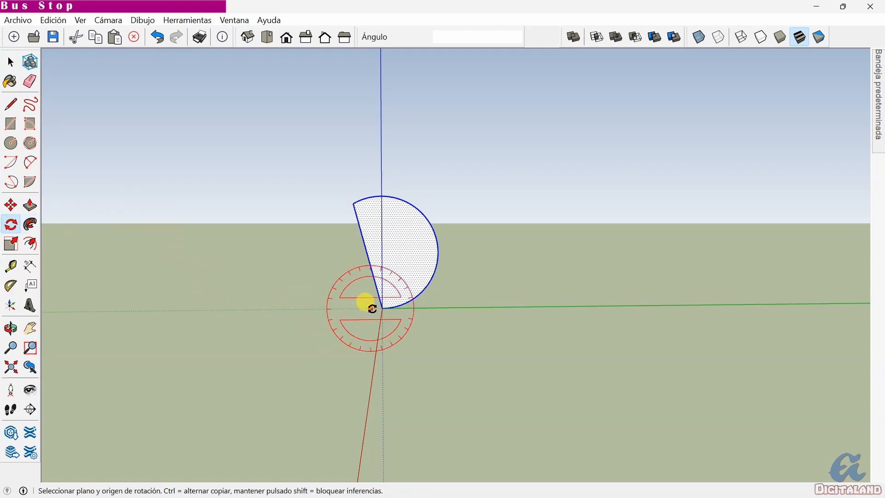
left_click_drag(382, 307, 377, 294)
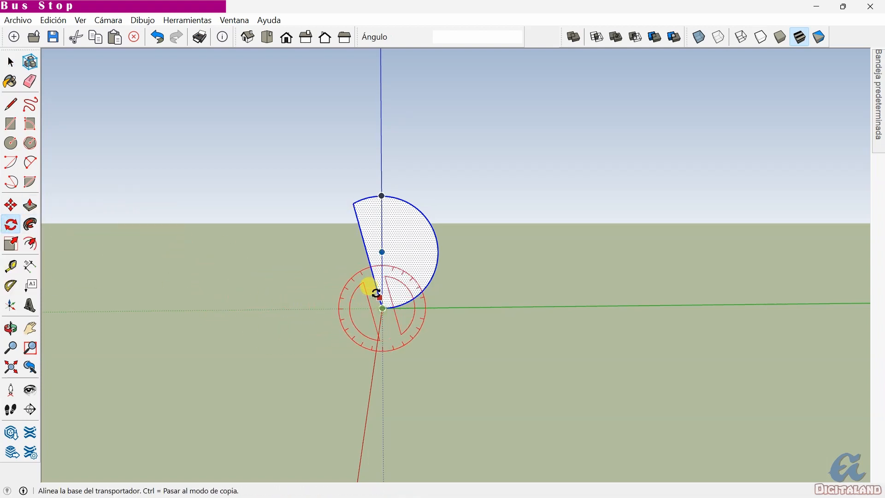
left_click(354, 202)
left_click(382, 199)
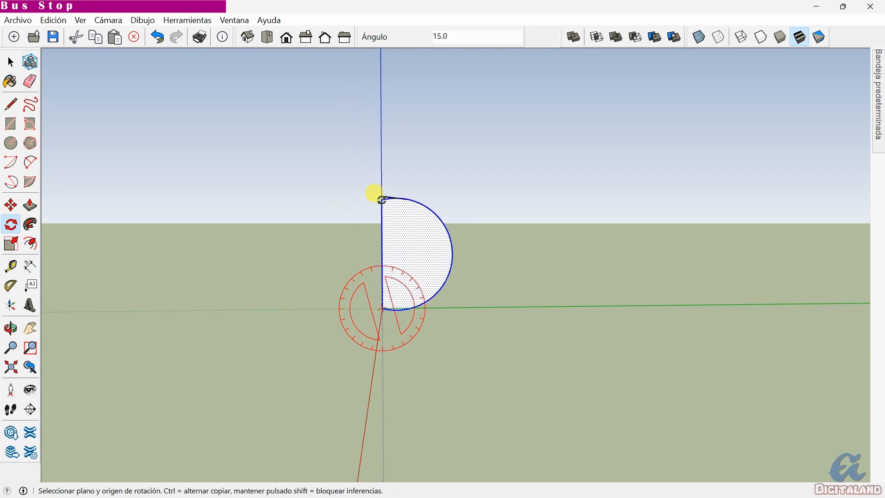
Erase the leftover edge segments near the upper end of the rotated profile's arc
left_click(30, 81)
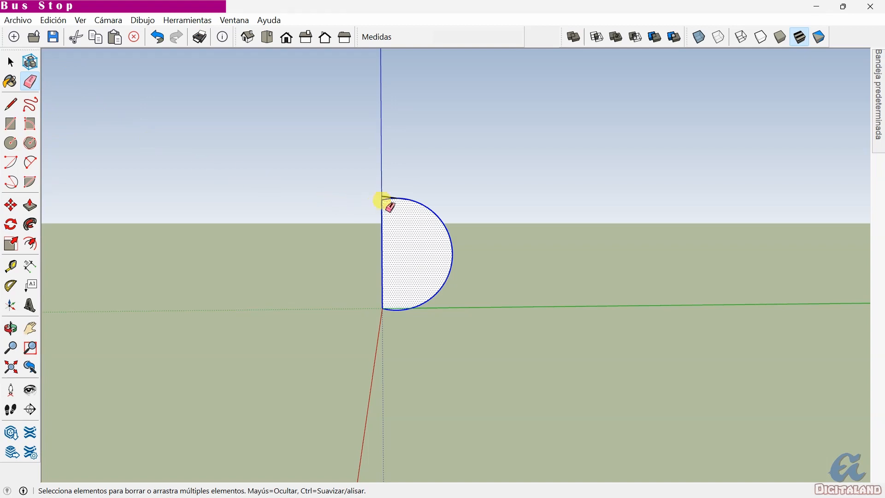
scroll(390, 196, "up", 8)
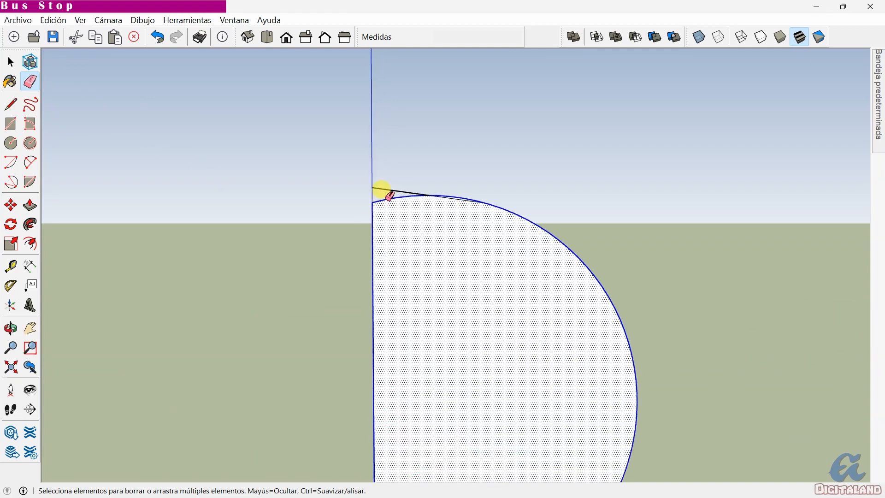
scroll(386, 200, "up", 1)
left_click_drag(385, 189, 390, 178)
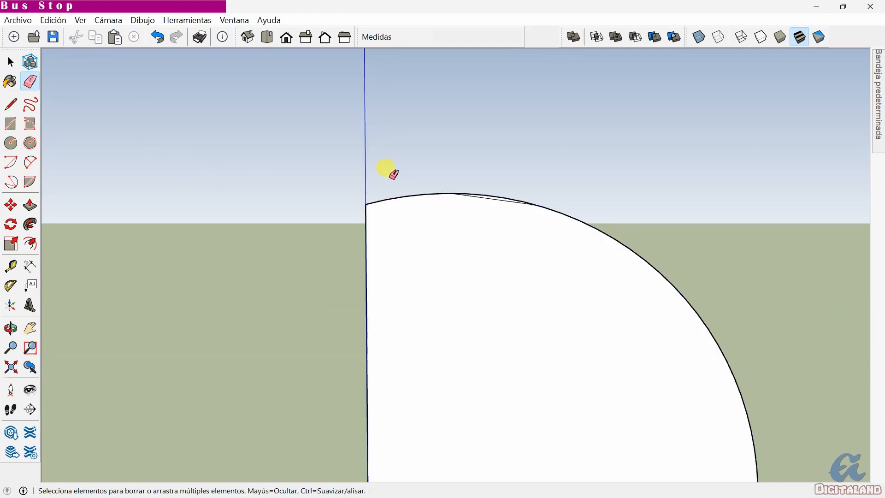
scroll(491, 211, "up", 1)
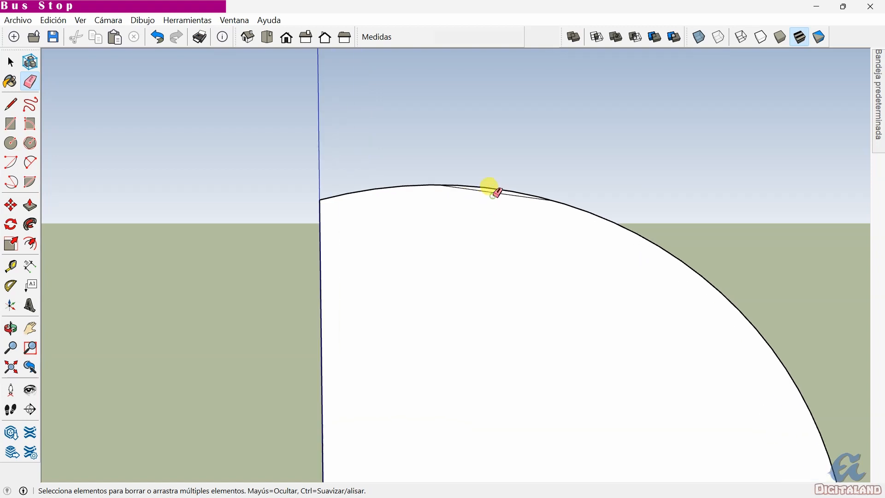
left_click_drag(489, 190, 492, 184)
scroll(378, 155, "down", 1)
scroll(379, 156, "down", 4)
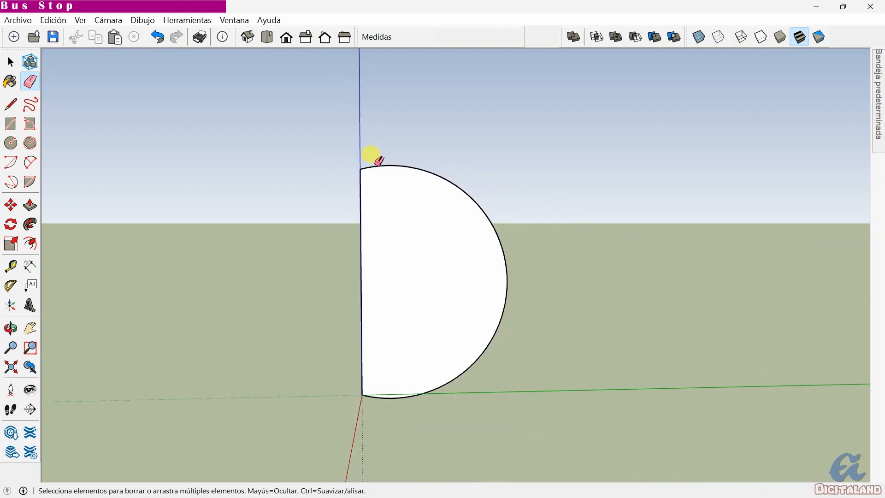
Extrude the profile 4.66 m with Push/Pull and delete the flat rectangular front face to open the shell
mouse_move(379, 155)
middle_mouse_down()
mouse_move(388, 205)
mouse_move(518, 236)
mouse_move(427, 227)
mouse_move(460, 217)
middle_mouse_up()
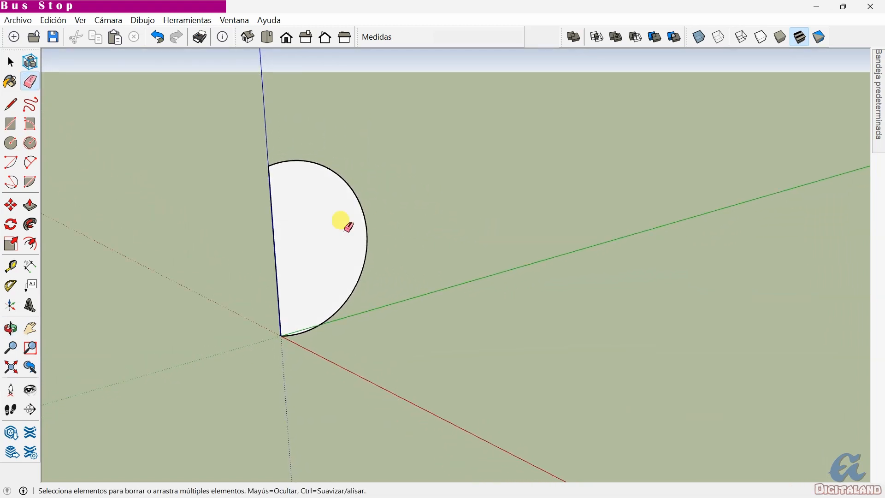
left_click(30, 211)
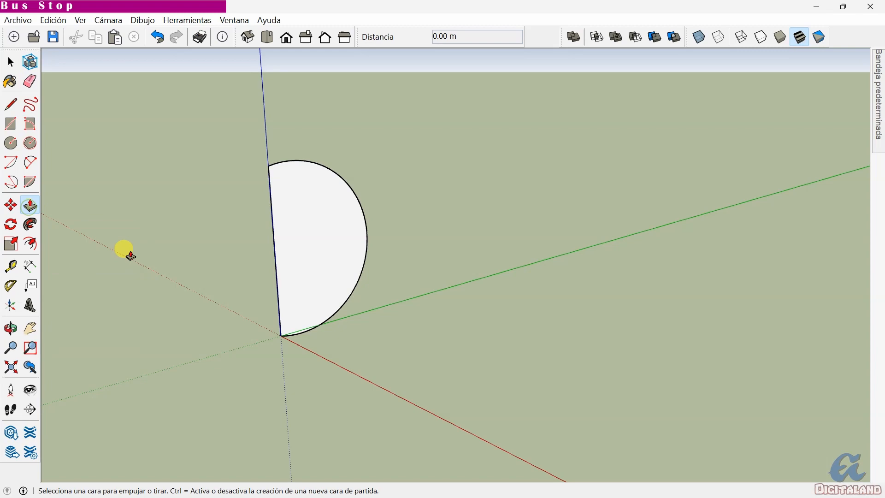
left_click(318, 258)
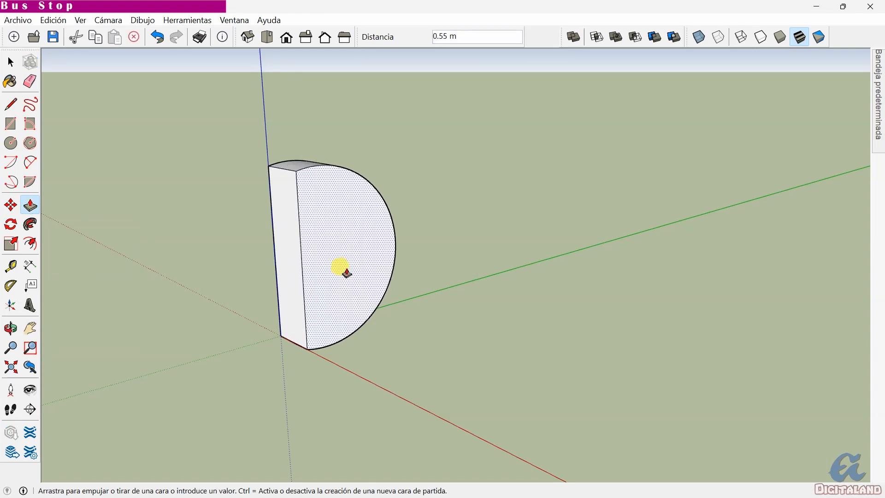
type("4.66")
key("Return")
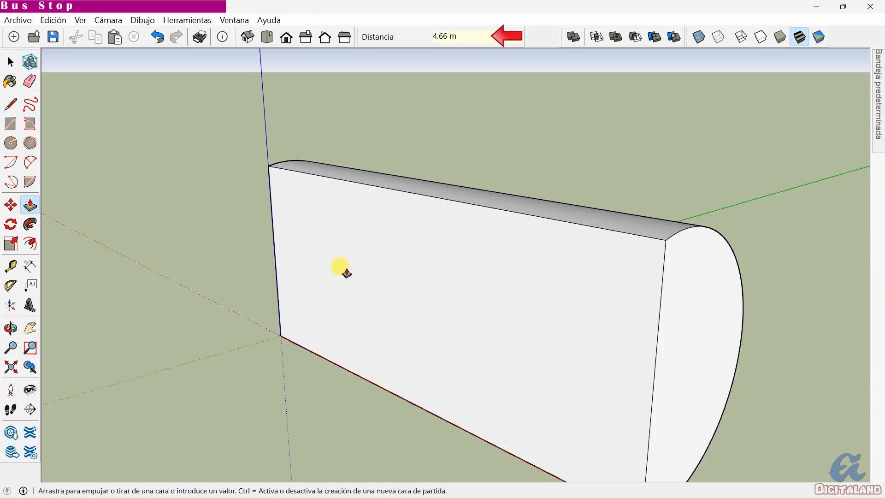
right_click(380, 264)
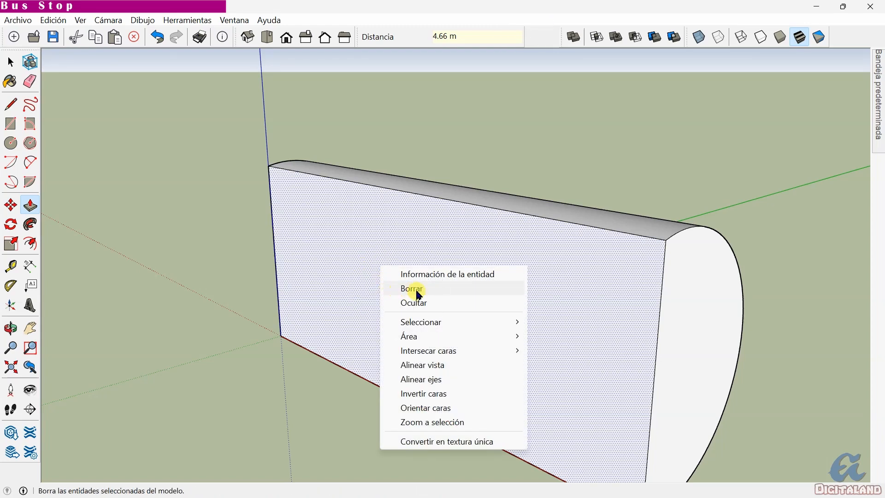
left_click(433, 289)
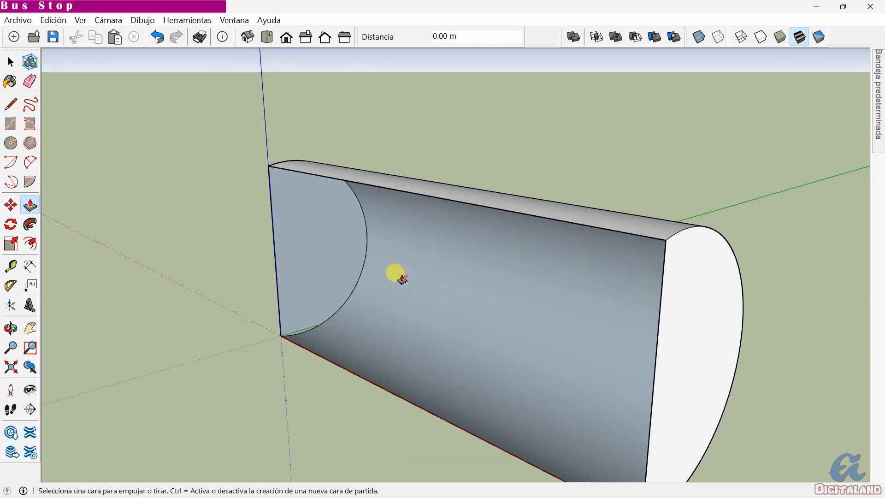
Draw a line parallel to the red axis across the outer curved surface, below mid-height, from one end edge to the other
middle_click_drag(395, 272, 203, 223)
middle_click_drag(589, 264, 309, 248)
scroll(309, 247, "down", 2)
middle_click_drag(515, 262, 389, 243)
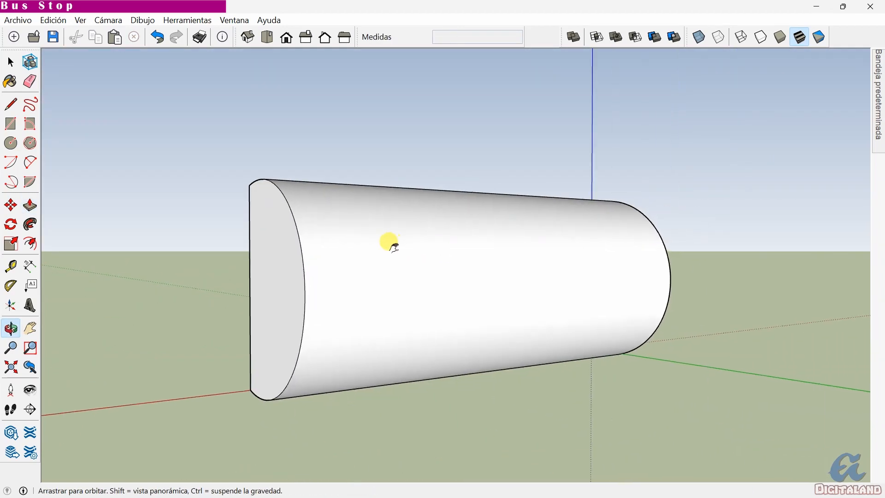
left_click(11, 103)
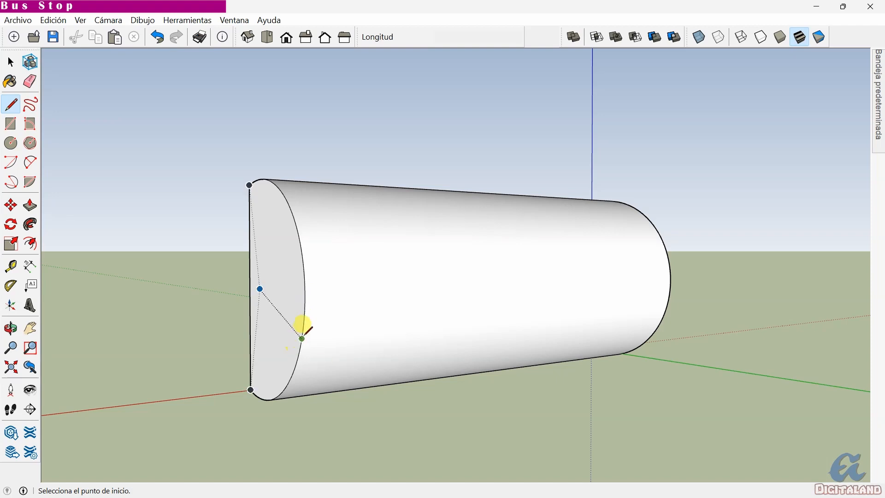
left_click(302, 331)
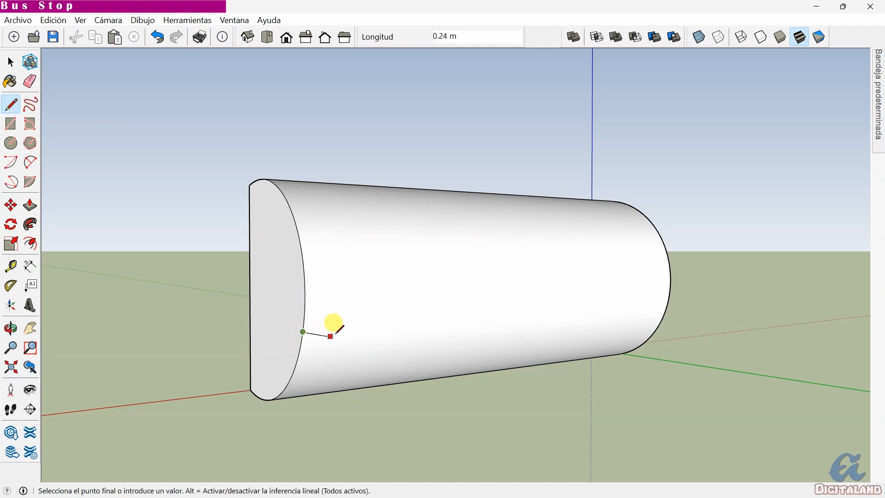
middle_click_drag(599, 300, 401, 298)
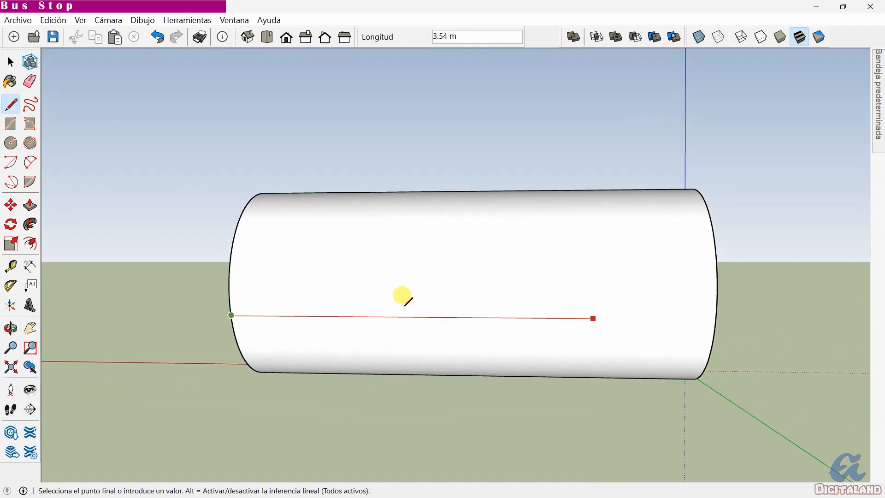
left_click(716, 318)
Delete the part of the curved shell surface below the dividing line, together with its straight bottom edge
middle_click_drag(415, 277, 553, 322)
middle_click_drag(90, 243, 559, 286)
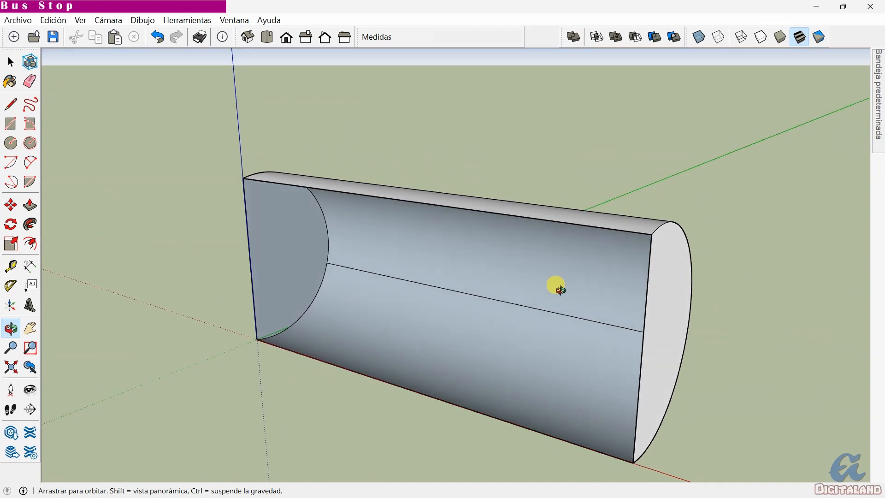
left_click(10, 62)
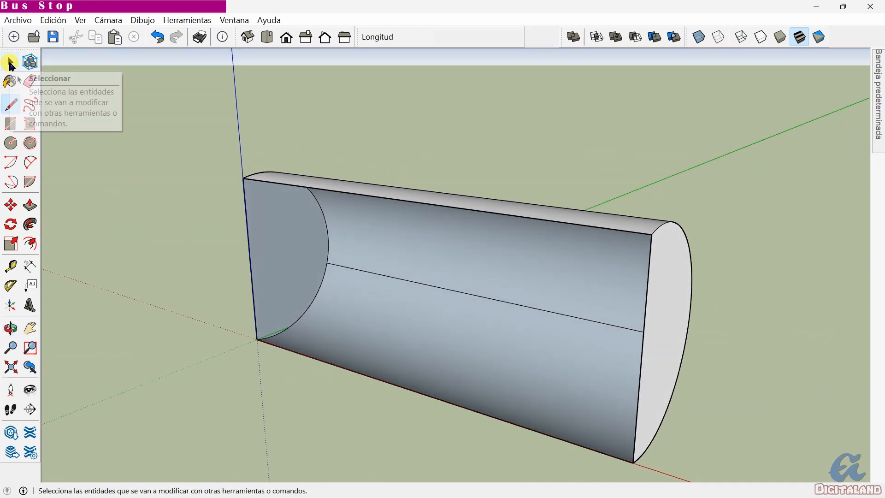
left_click(436, 331, "shift")
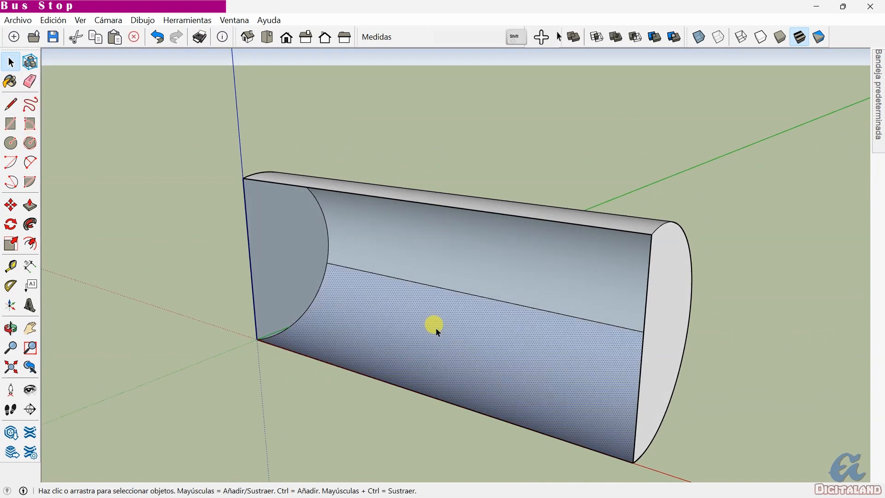
left_click(405, 390, "shift")
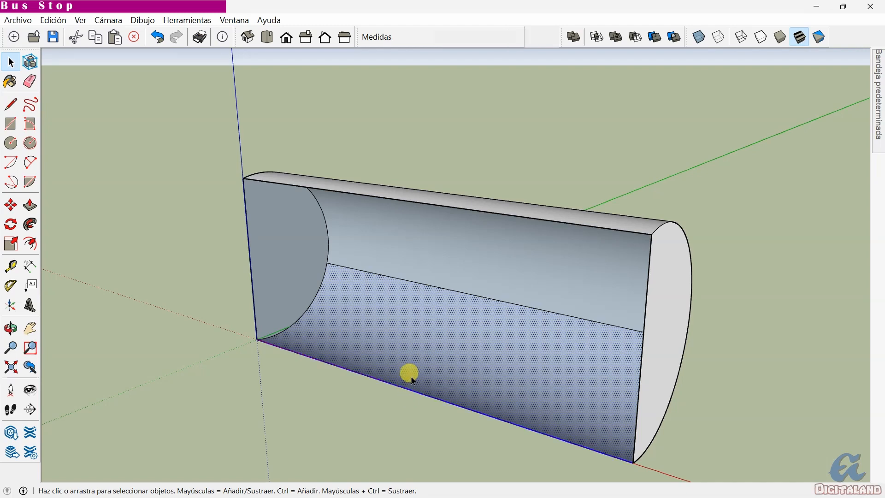
right_click(411, 377)
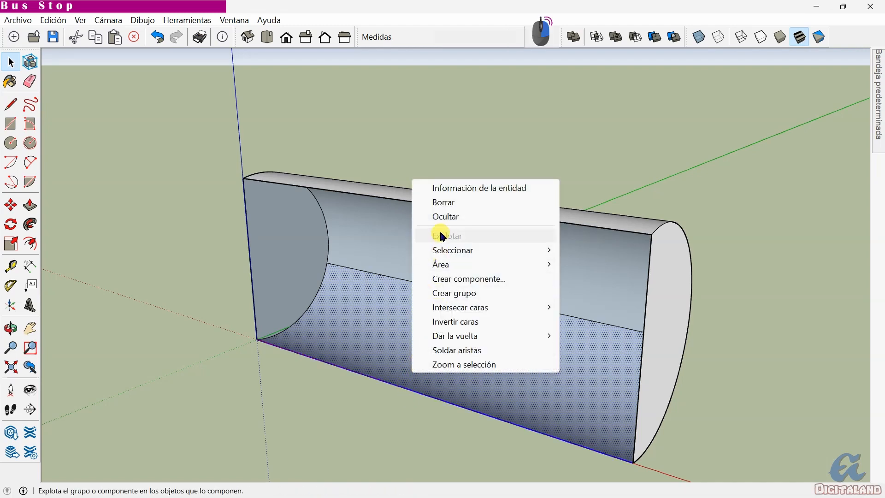
left_click(442, 202)
Draw an upright circle of 0.05 m radius, perpendicular to the green axis, on the red axis just outside the shell's origin end
middle_click_drag(360, 310, 545, 279)
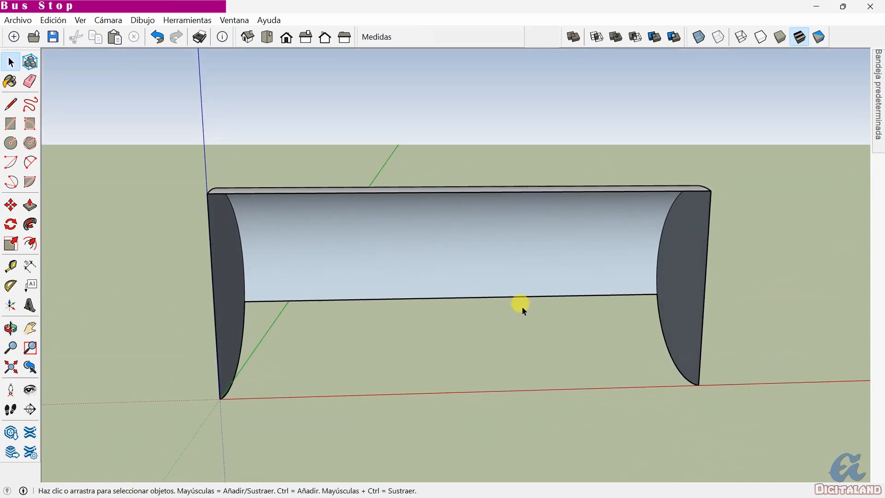
middle_click_drag(247, 336, 349, 307)
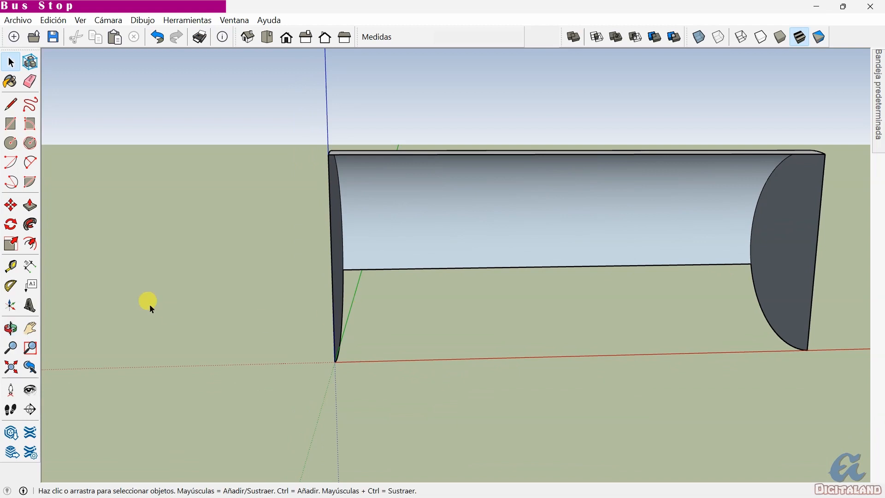
left_click(11, 144)
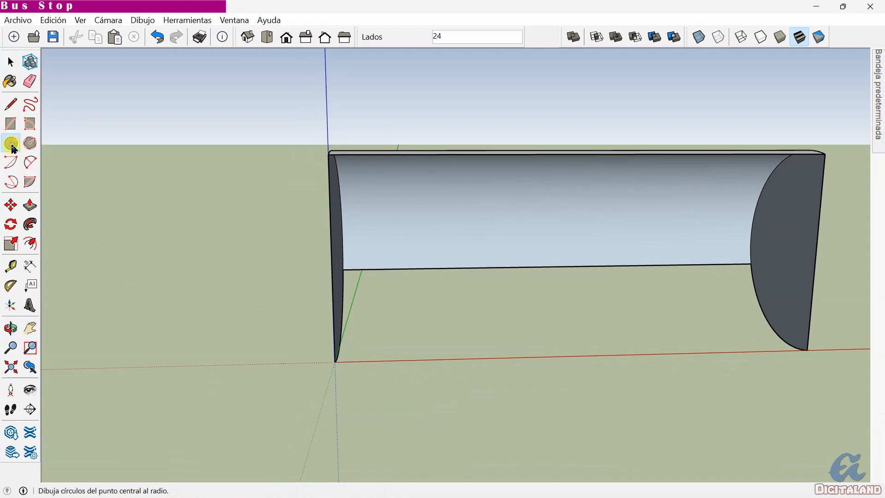
middle_click_drag(257, 332, 263, 281)
left_click(284, 345)
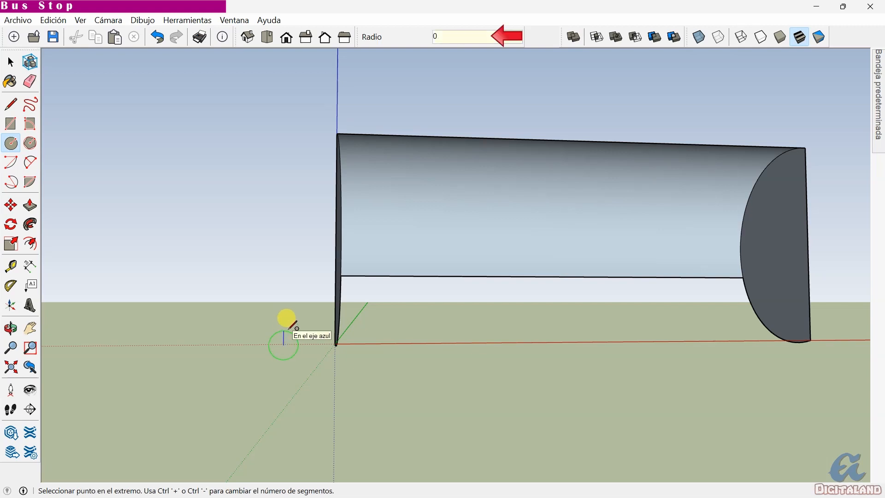
type("0.05")
key("Return")
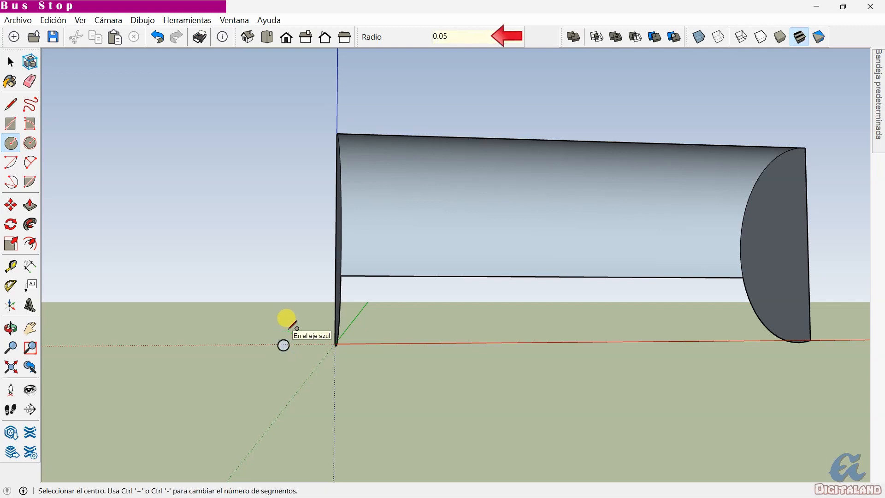
Sweep the small circle with Follow Me along the curved edge of the end face nearest the origin
middle_click_drag(293, 325, 450, 350)
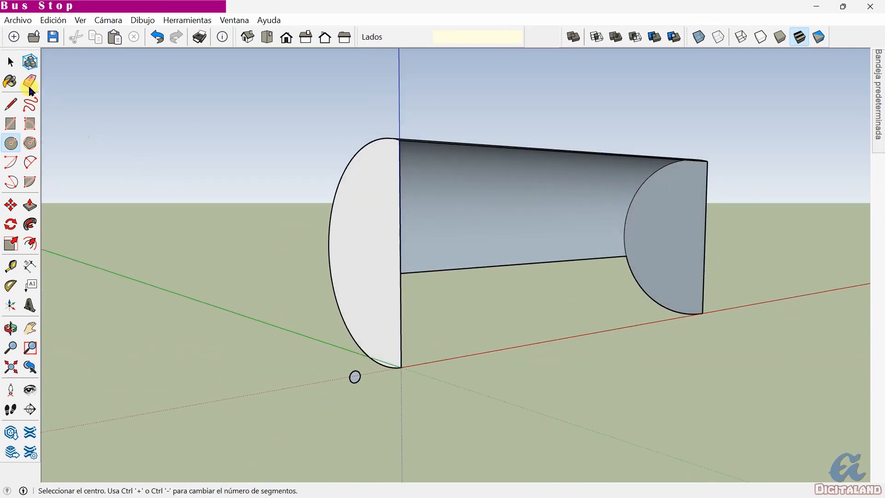
left_click(11, 62)
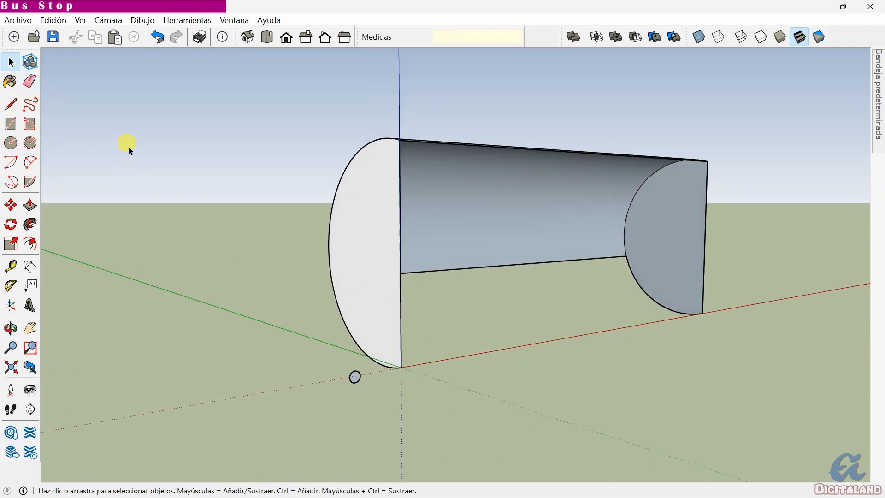
left_click(356, 243)
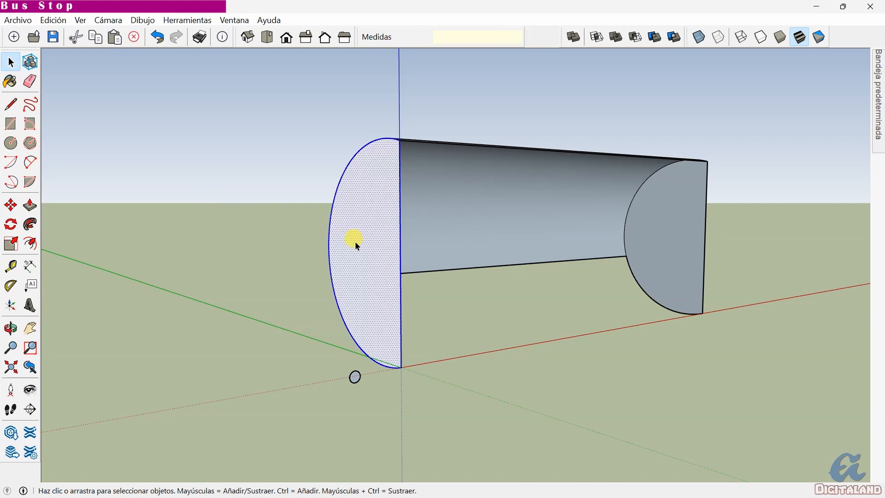
left_click(356, 245, "shift")
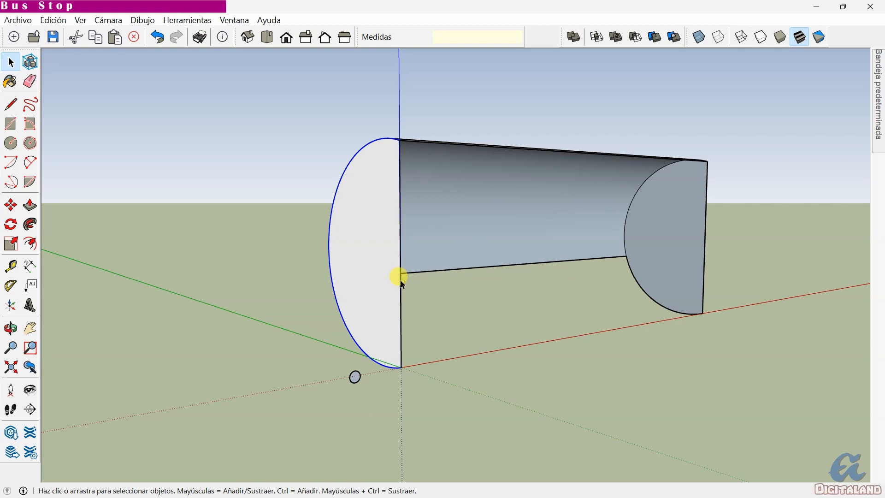
left_click(31, 224)
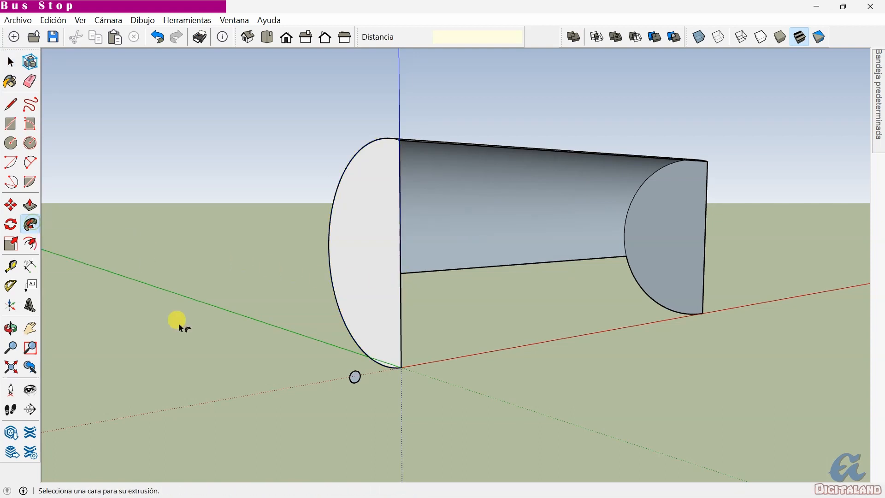
left_click(356, 378)
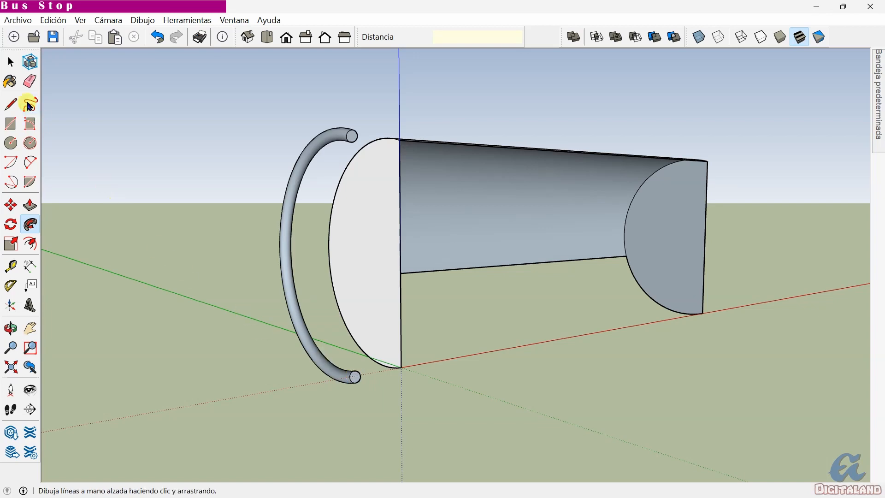
Select the entire swept tube and make it a group
left_click(13, 64)
left_click(15, 65)
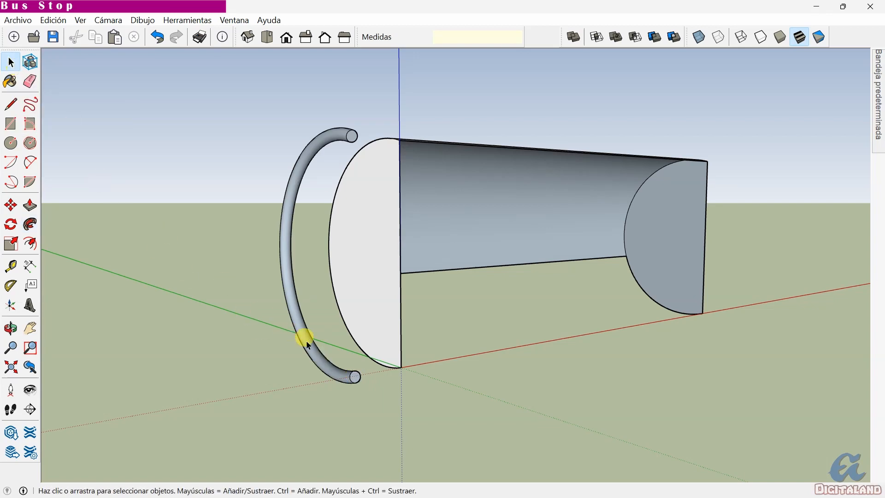
triple_click(323, 356)
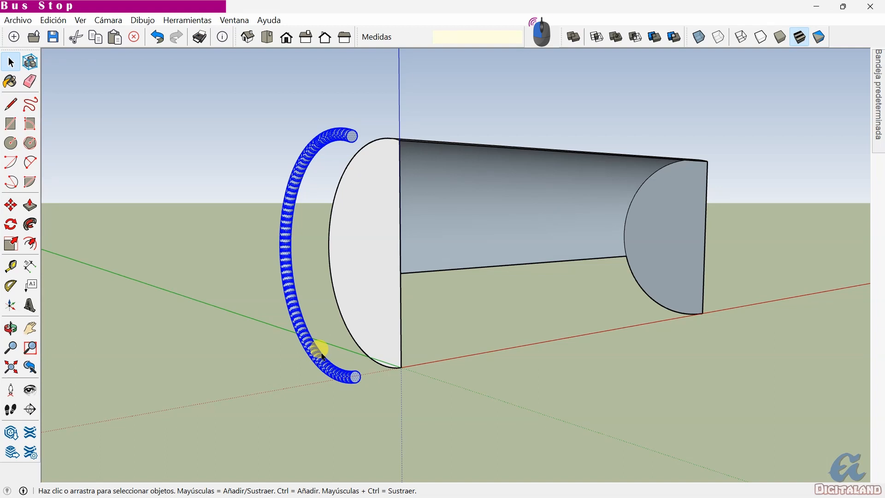
right_click(321, 356)
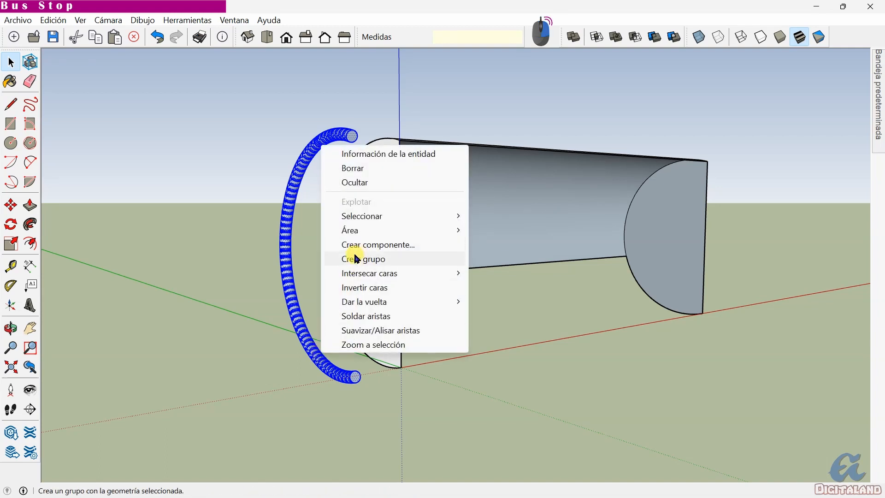
left_click(390, 260)
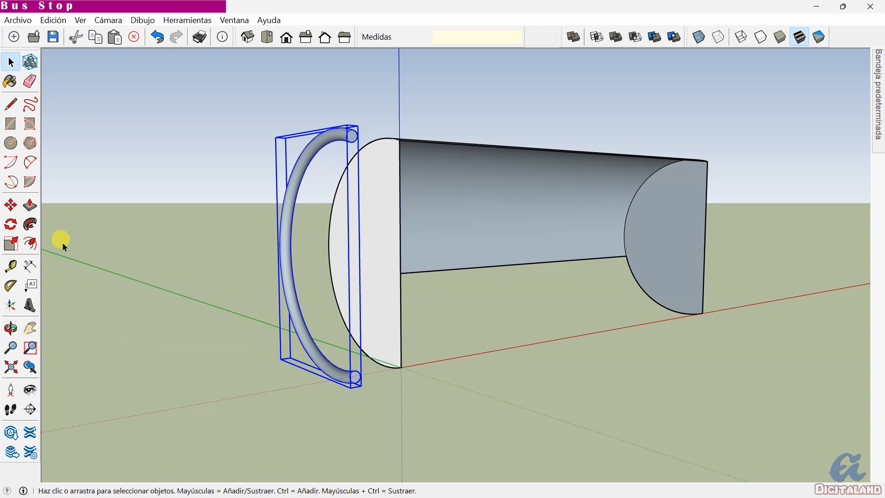
Move the tube group from its lower end's centre to the bottom corner of the end face at the origin
left_click(11, 205)
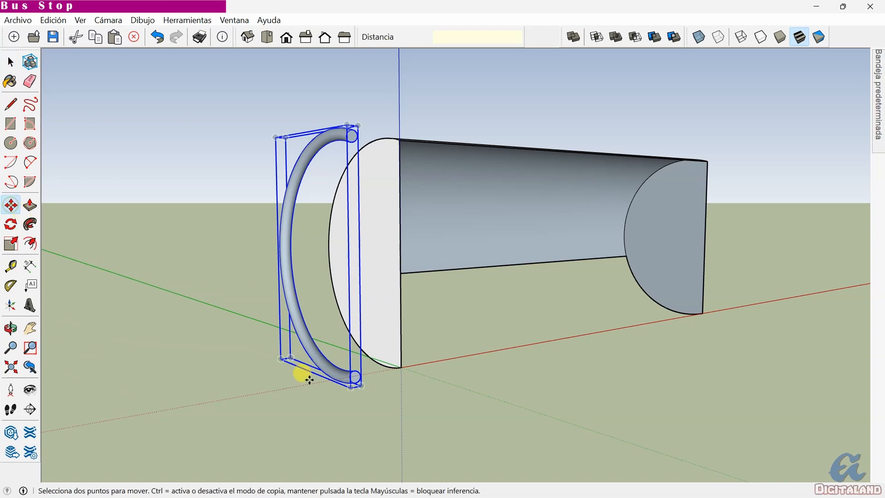
scroll(357, 378, "up", 6)
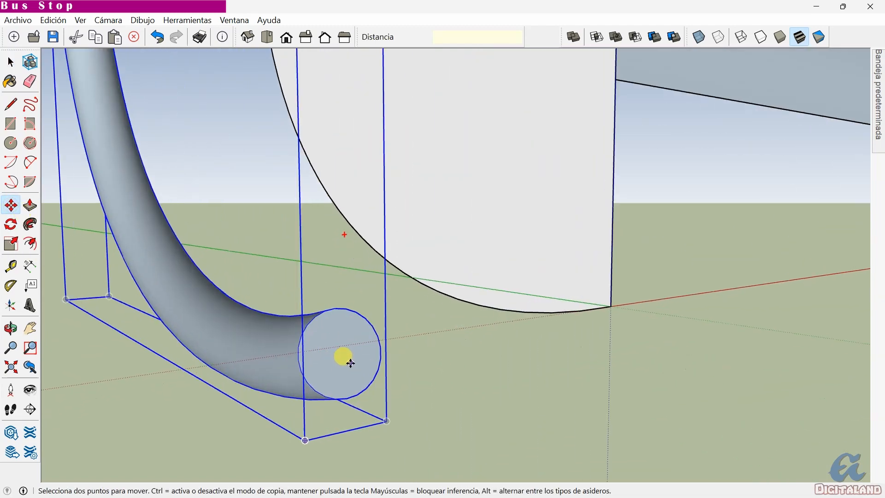
middle_click_drag(350, 363, 210, 353)
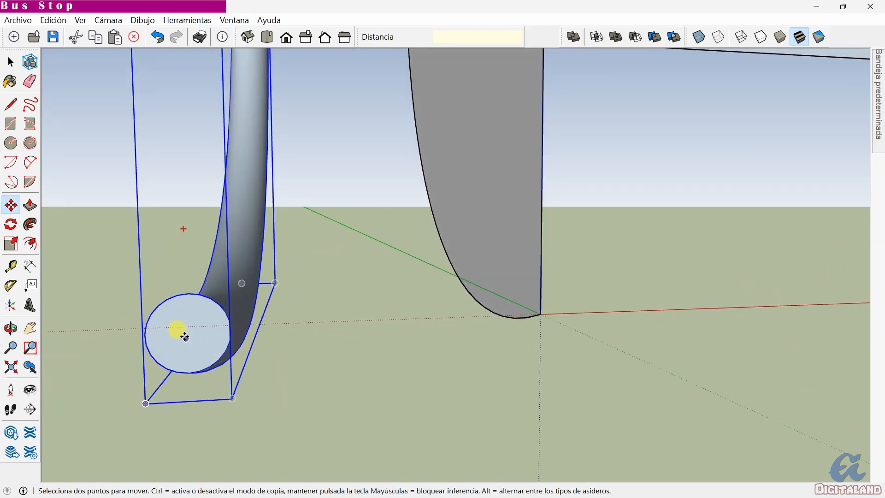
left_click_drag(183, 330, 539, 314)
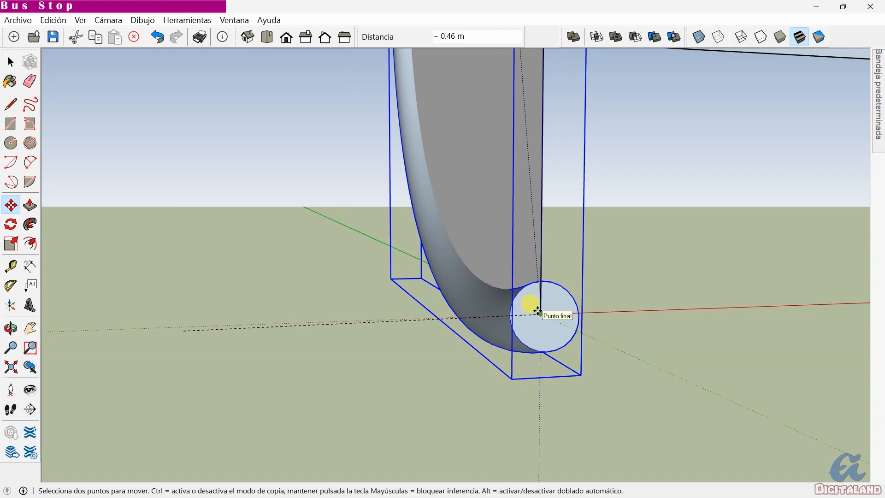
left_click(537, 310)
Copy the tube group 4.66 m along the red axis to the bottom corner of the opposite end face
key("ctrl")
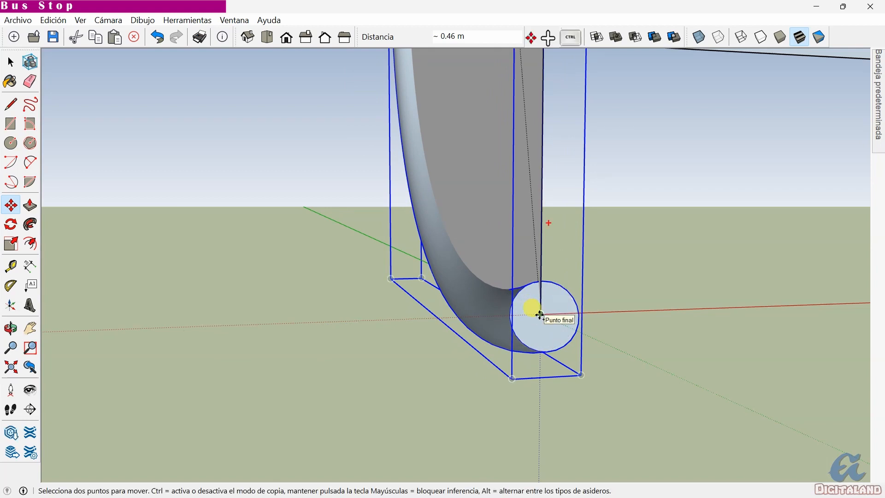
left_click(540, 315)
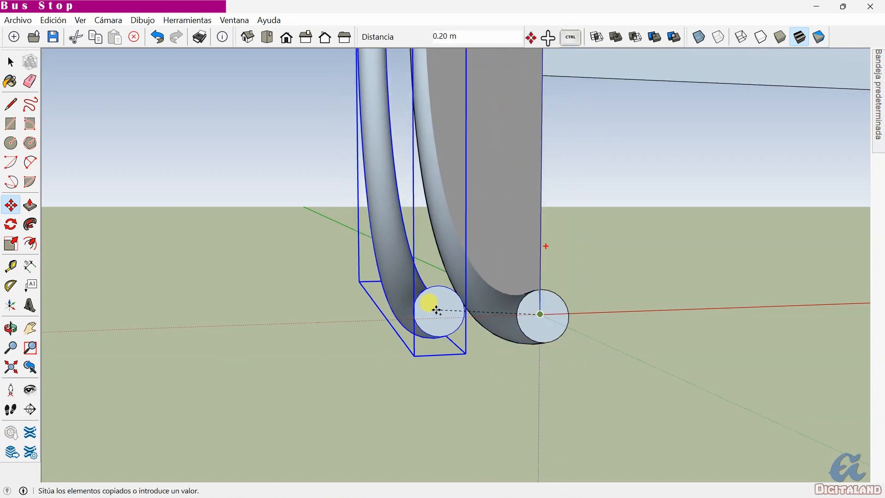
middle_click_drag(436, 310, 215, 312)
scroll(215, 322, "down", 6)
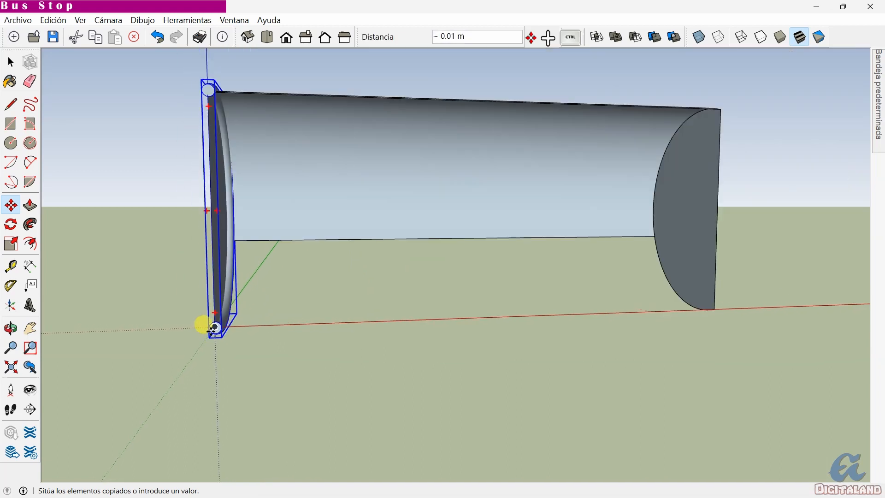
middle_click_drag(701, 292, 514, 331)
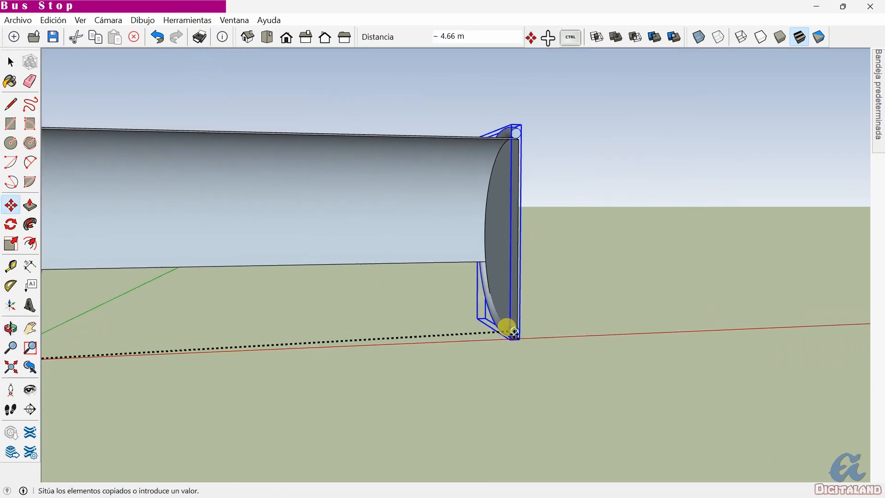
scroll(515, 334, "up", 5)
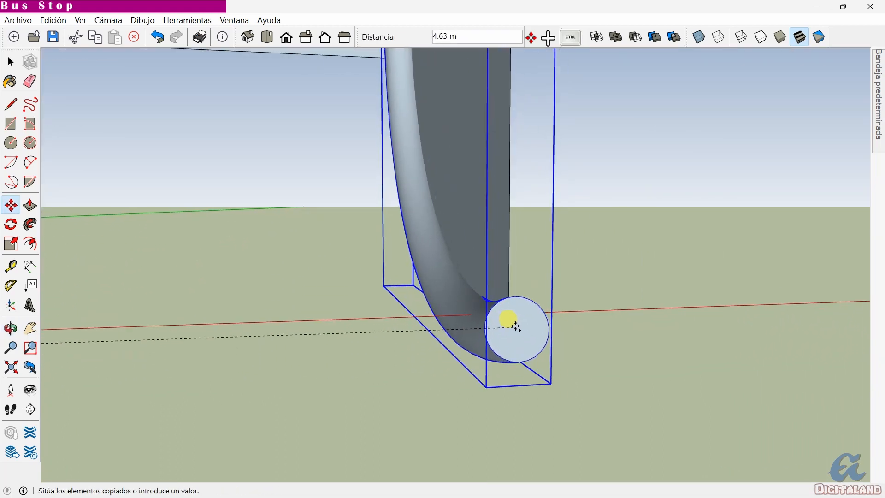
left_click(508, 312)
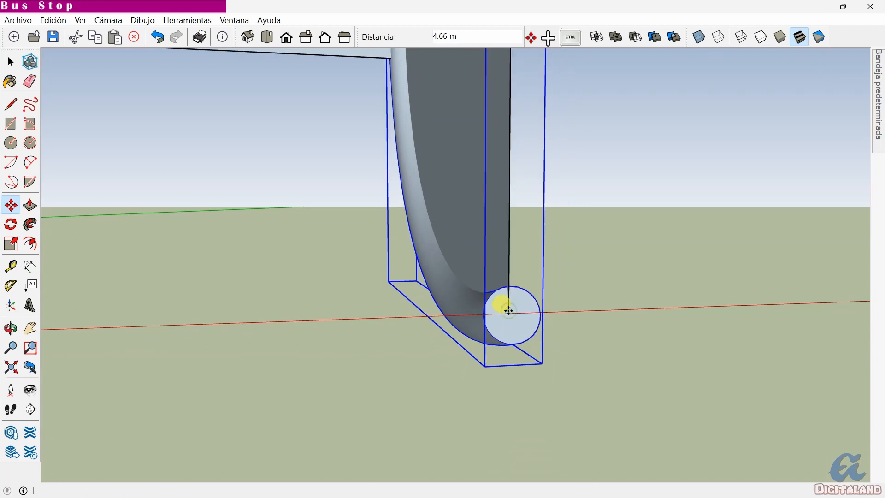
Clear the selection and draw a circle of 0.05 m radius, perpendicular to the red axis, just behind the shell's curved back
scroll(507, 310, "up", 5)
middle_click_drag(557, 306, 474, 365)
scroll(475, 366, "down", 2)
middle_click_drag(549, 343, 432, 369)
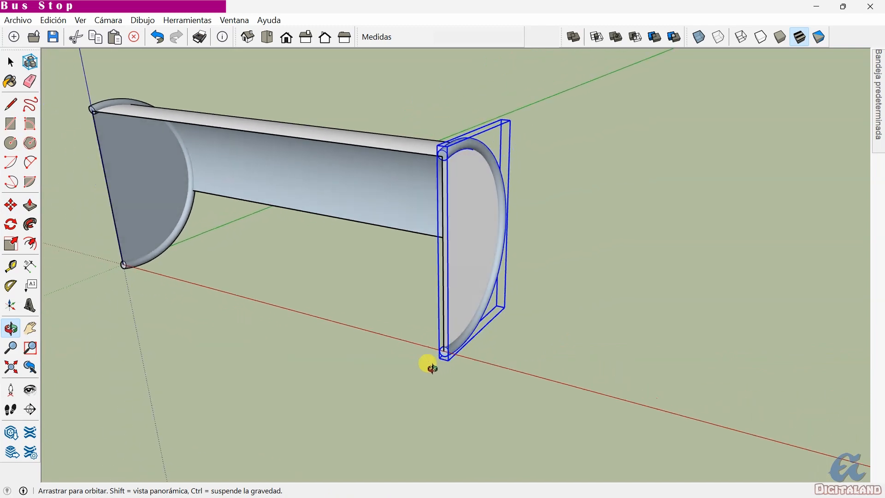
middle_click_drag(502, 336, 245, 308)
middle_click_drag(475, 313, 318, 299)
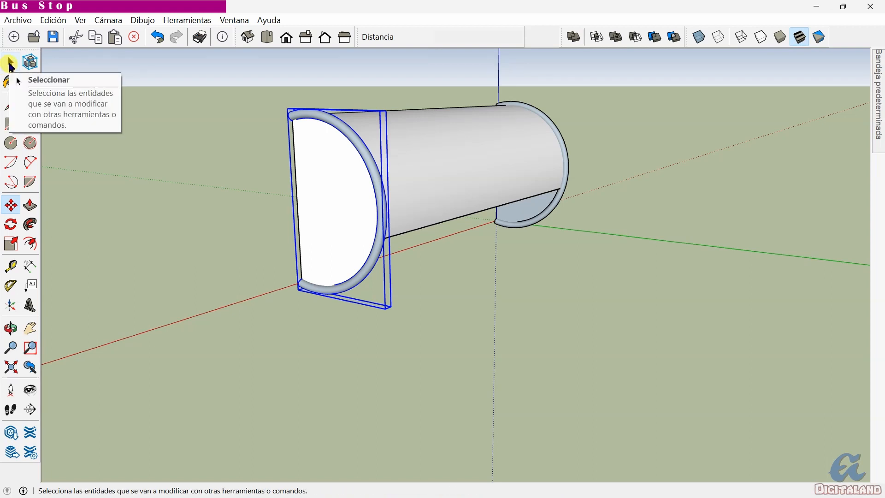
left_click(11, 62)
left_click(436, 302)
middle_click_drag(423, 282, 565, 243)
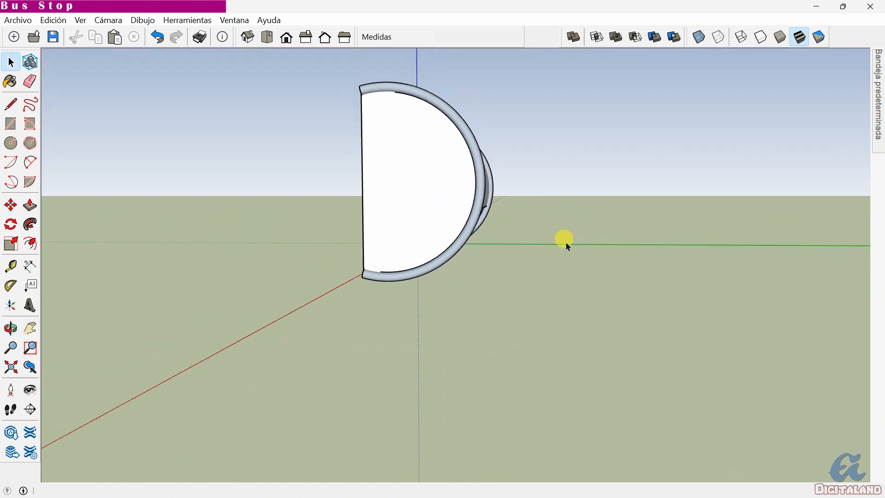
left_click(10, 143)
left_click(503, 255)
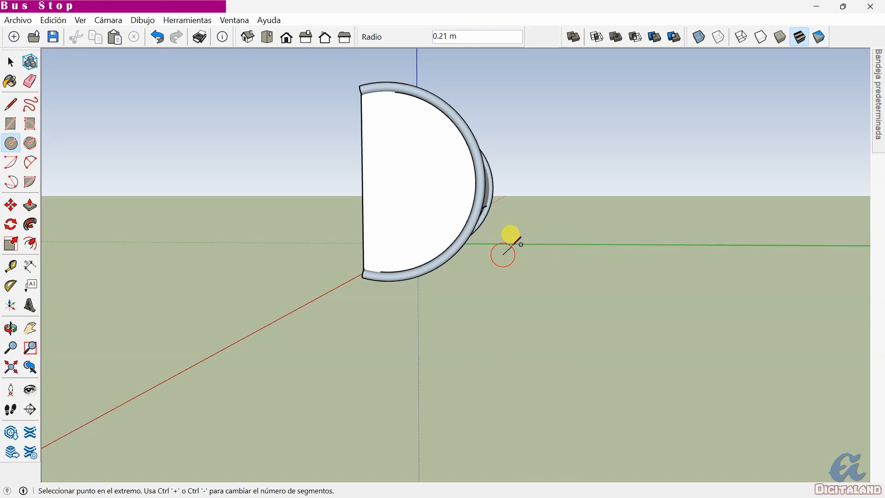
key("Return")
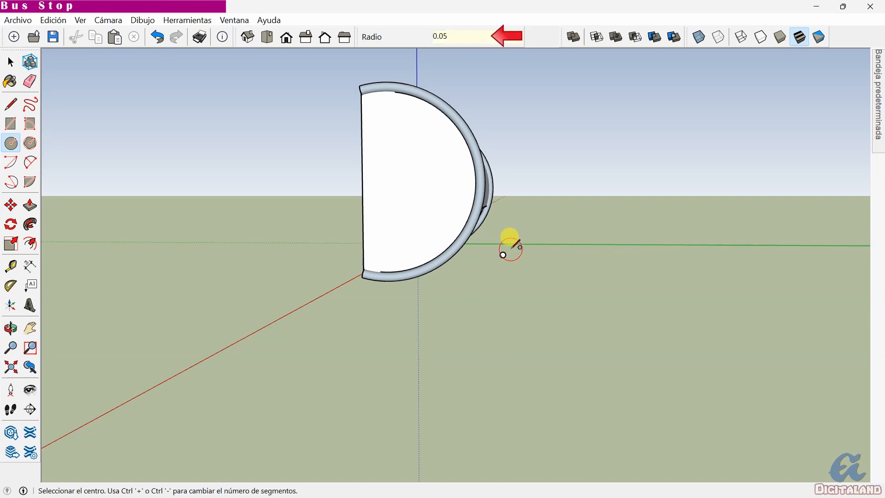
Sweep the 0.05 m circle along the lower back edge of the curved shell with Follow Me to form a straight tube
scroll(511, 247, "up", 3)
middle_click_drag(511, 247, 452, 268)
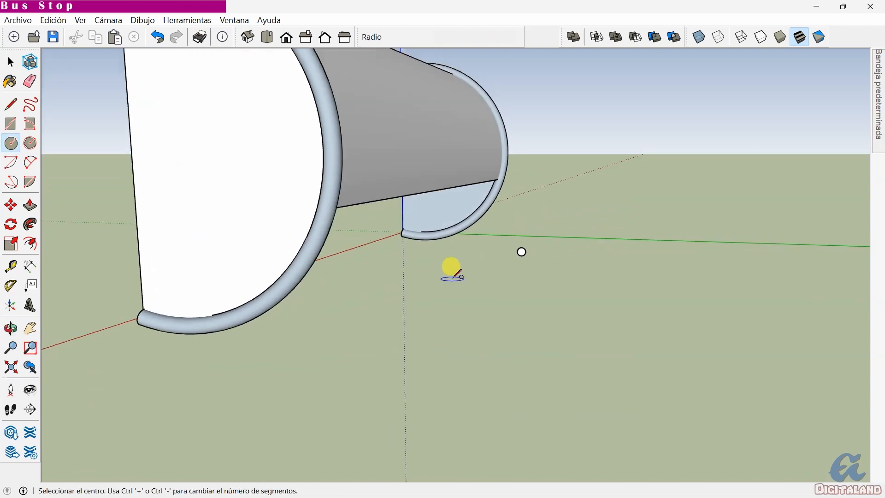
left_click(12, 62)
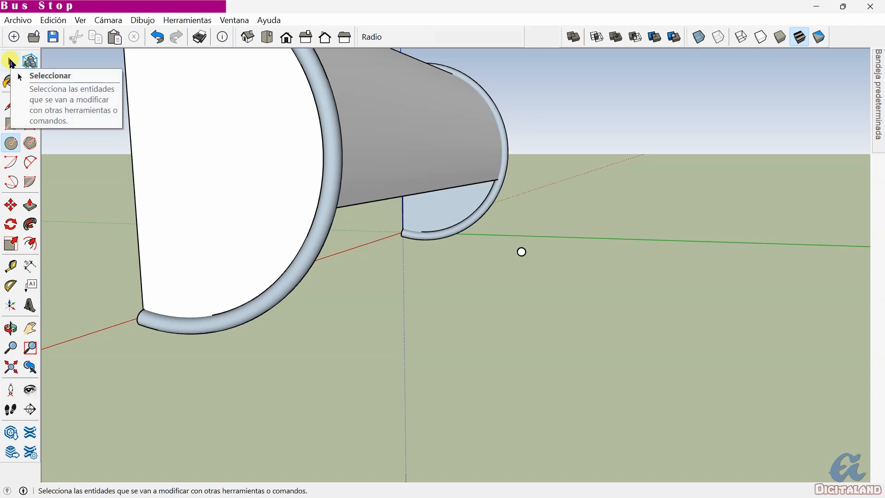
left_click(11, 62)
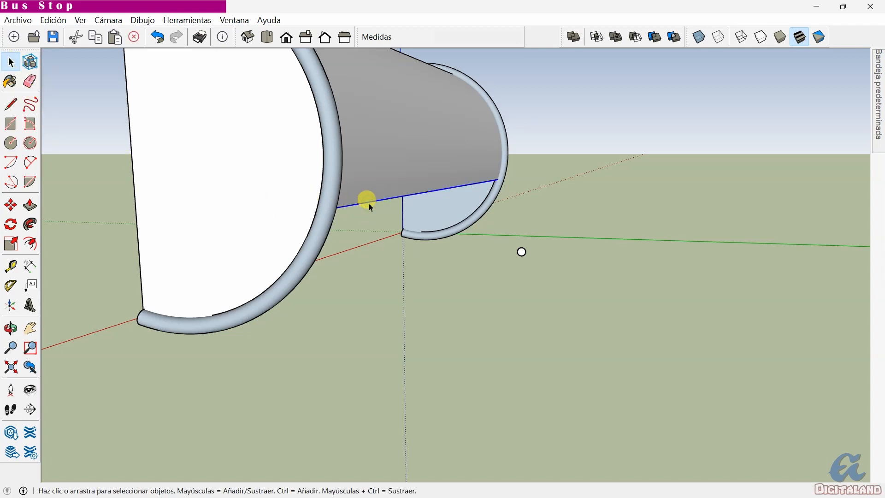
left_click(39, 223)
scroll(521, 238, "up", 4)
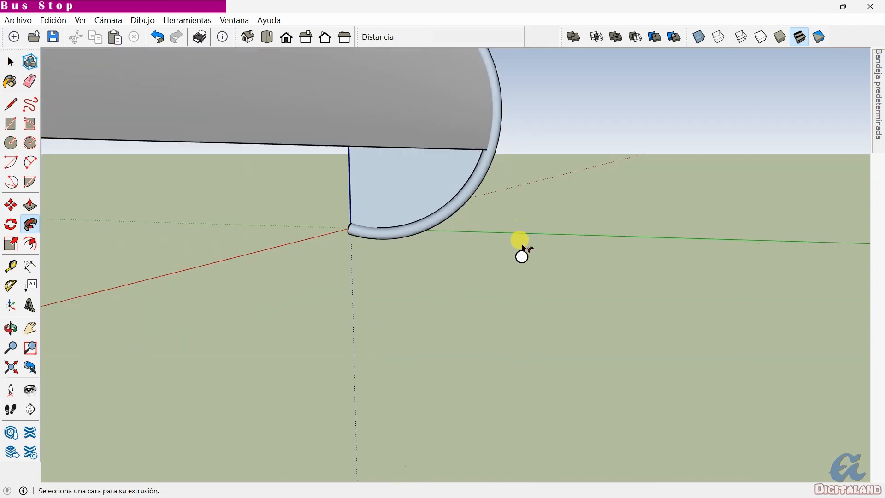
left_click(524, 261)
scroll(518, 256, "down", 4)
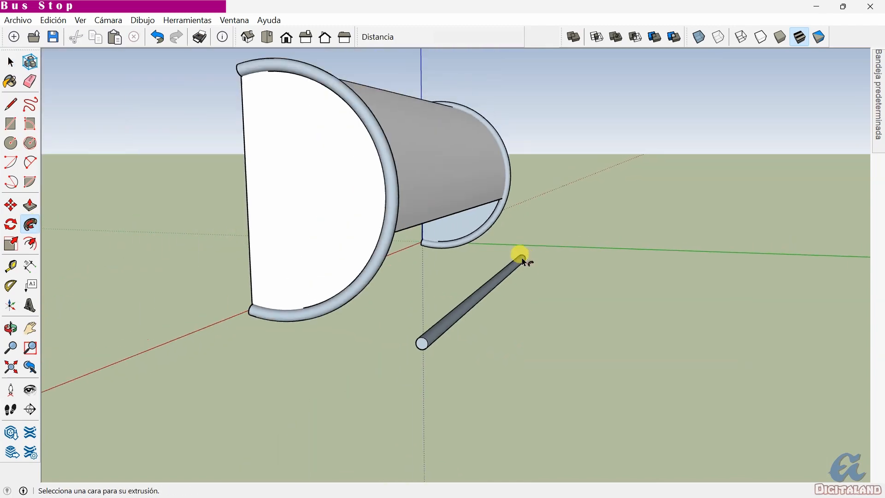
Select the entire straight tube and make it a group
left_click(14, 63)
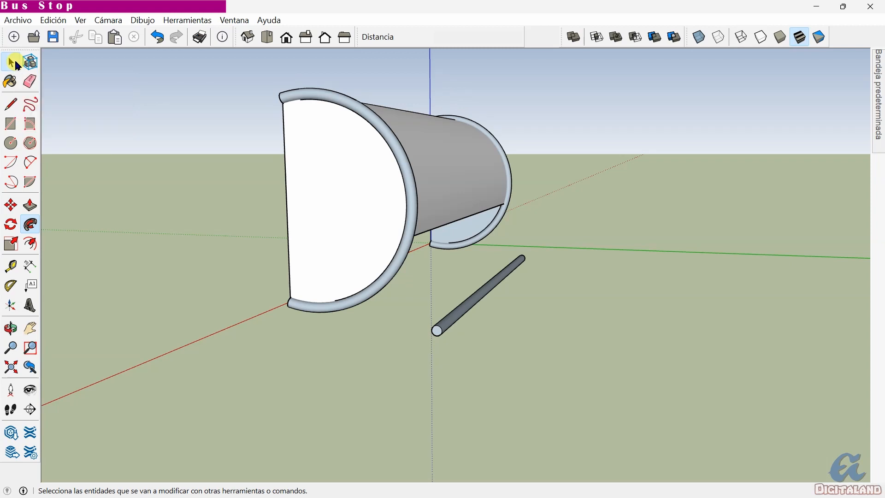
left_click(385, 290)
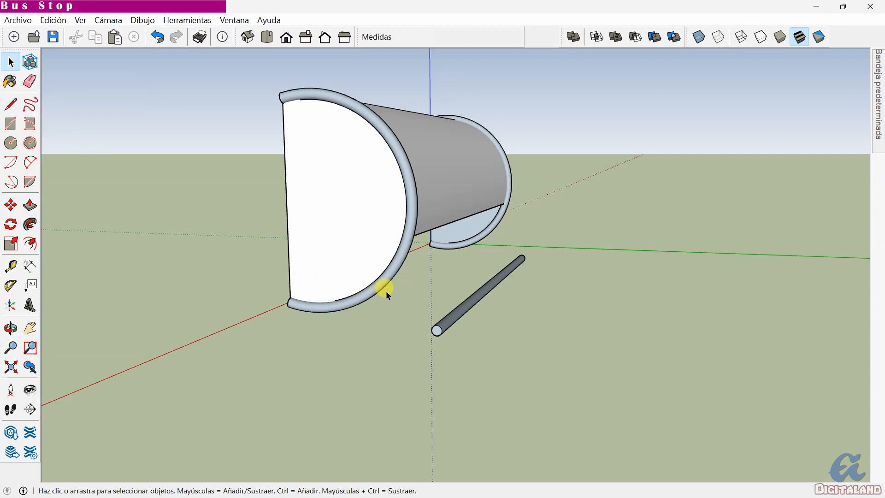
right_click(450, 322)
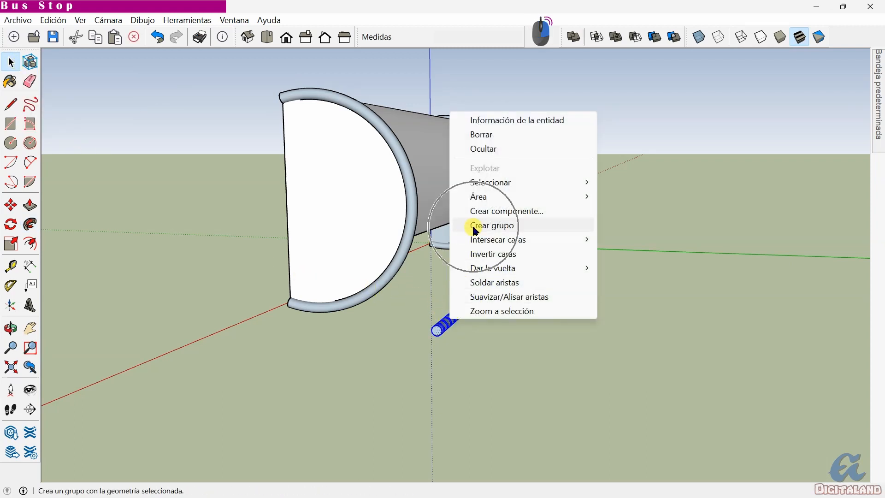
left_click(523, 226)
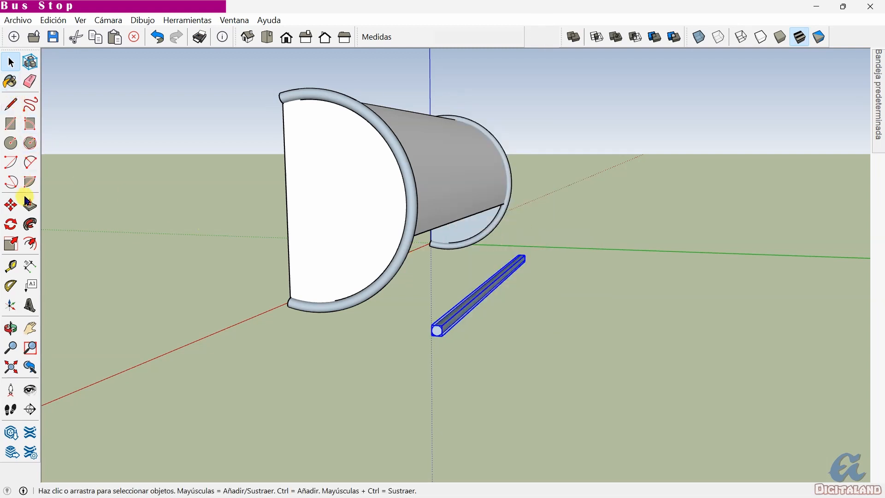
Move the straight tube group from its near end onto the shell's lower back edge, between the two curved end tubes
left_click(10, 204)
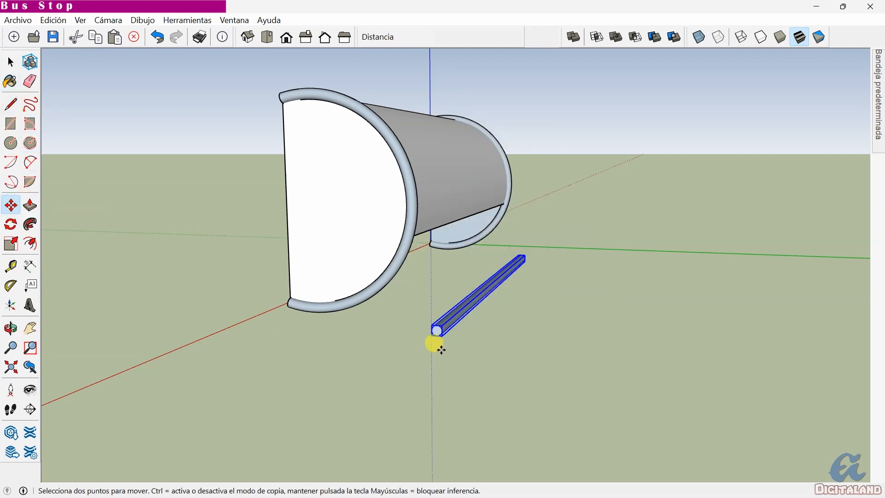
left_click(439, 341)
left_click(413, 240)
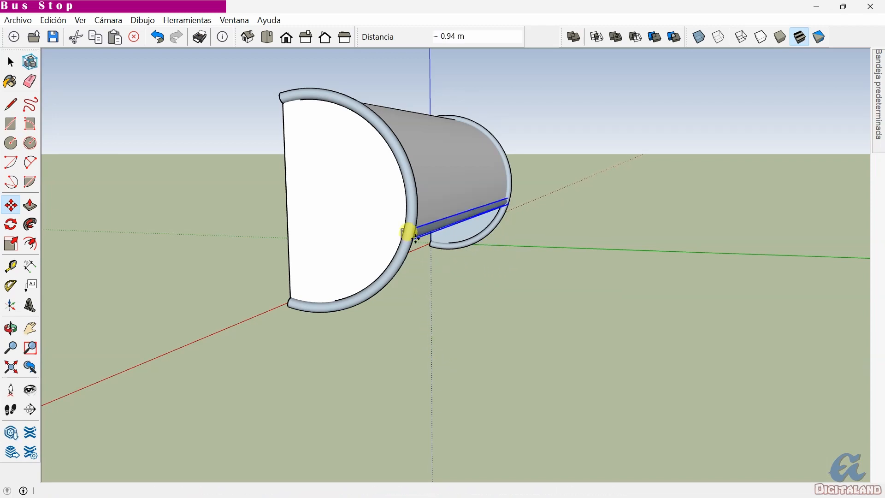
middle_click_drag(440, 236, 198, 211)
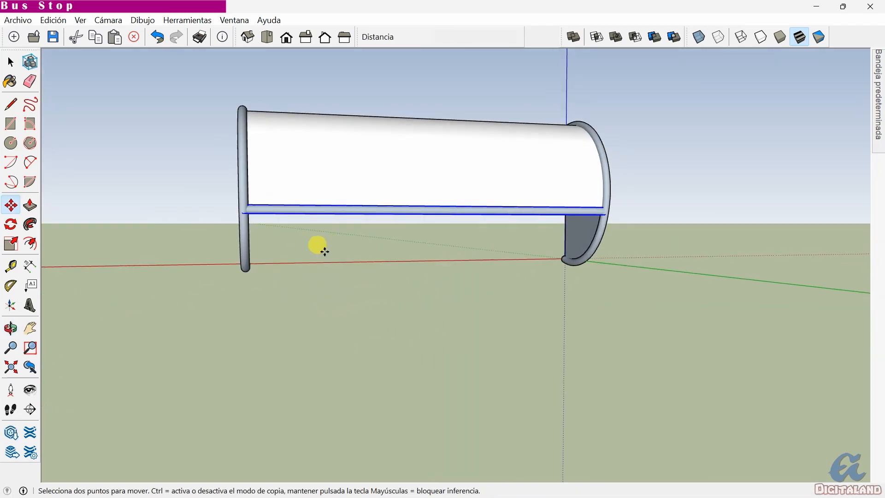
middle_click_drag(325, 252, 384, 333)
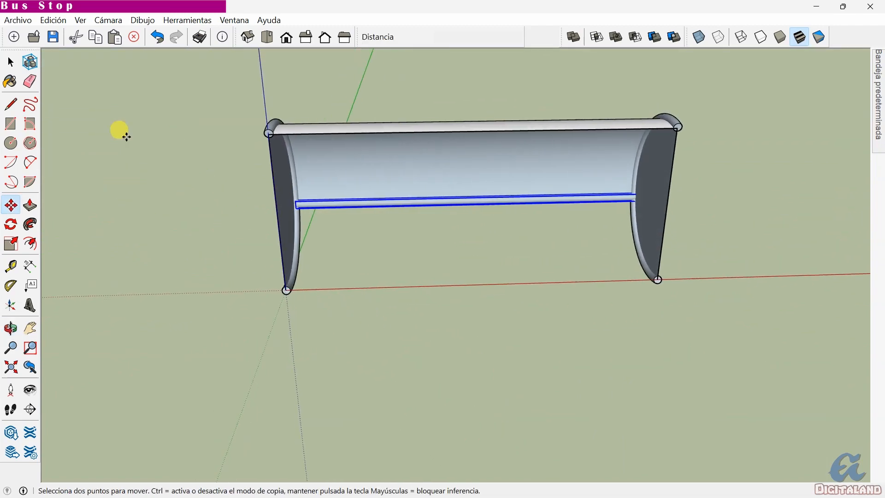
Select the curved shell together with its end panels, make them one group and clear the selection
left_click(11, 62)
left_click(161, 162)
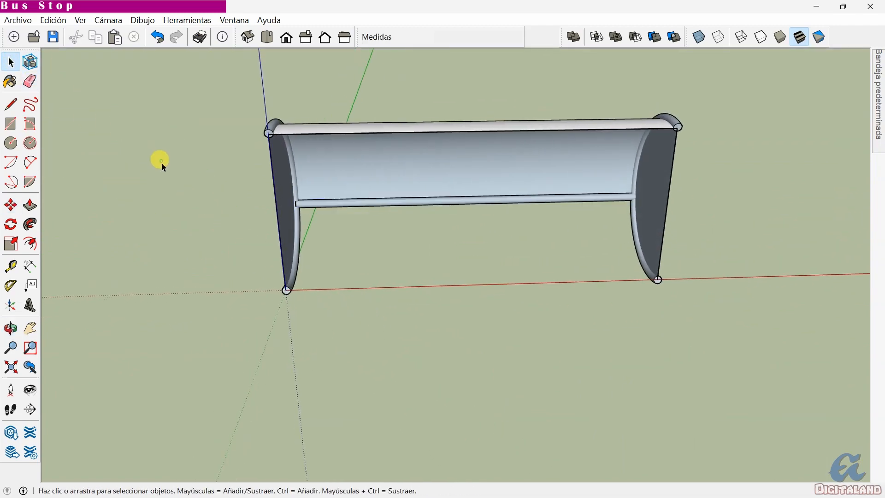
triple_click(389, 167)
right_click(389, 167)
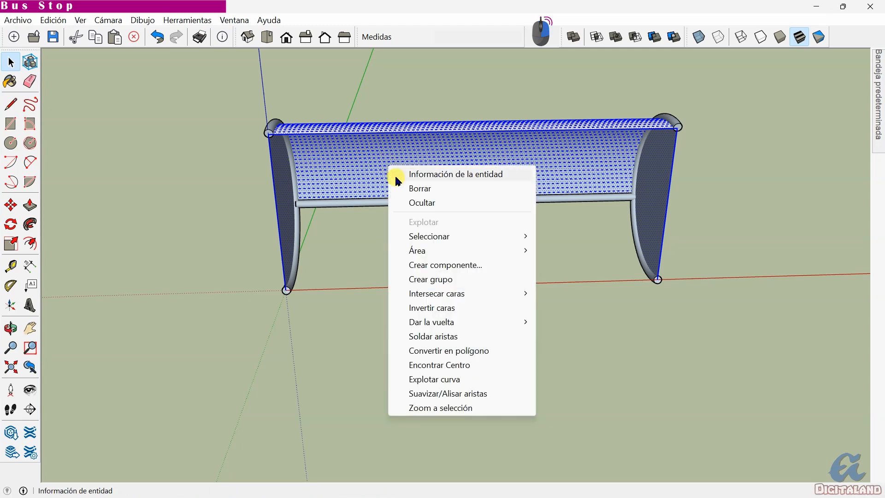
left_click(457, 279)
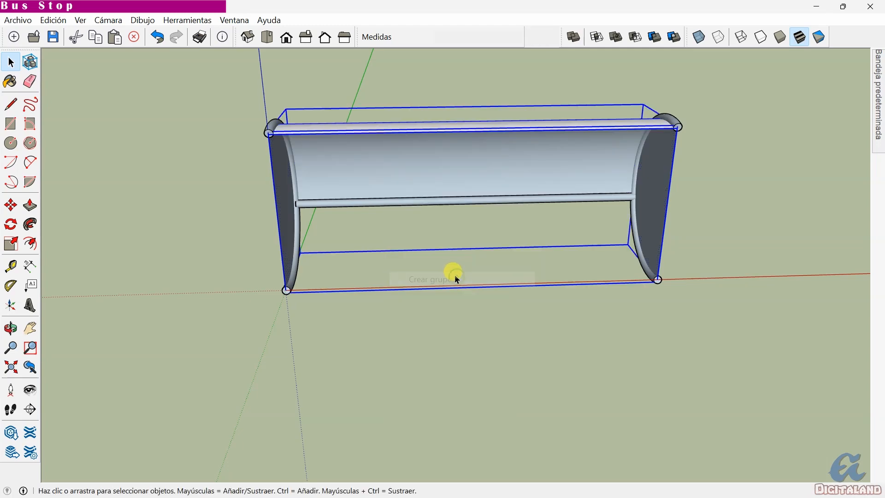
left_click(420, 345)
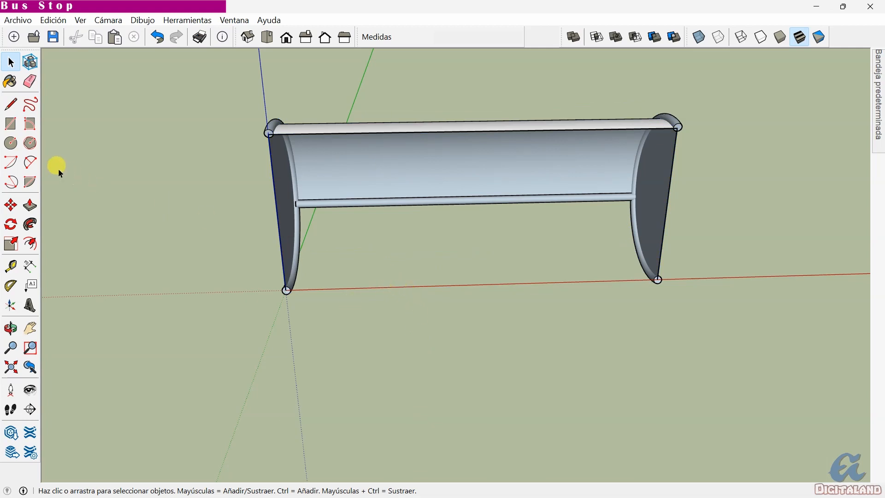
Draw a horizontal seat rectangle of about 2.21 m by 0.88 m, starting at the straight tube's end near the origin panel
left_click(10, 128)
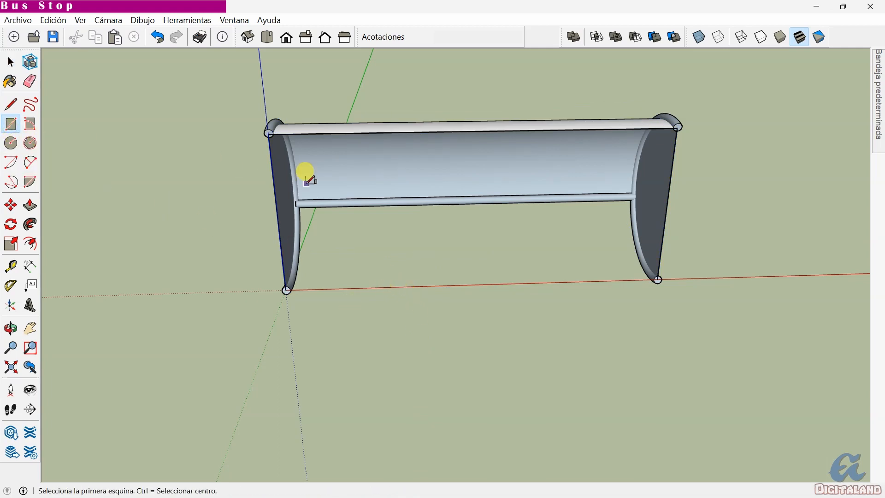
scroll(306, 177, "up", 6)
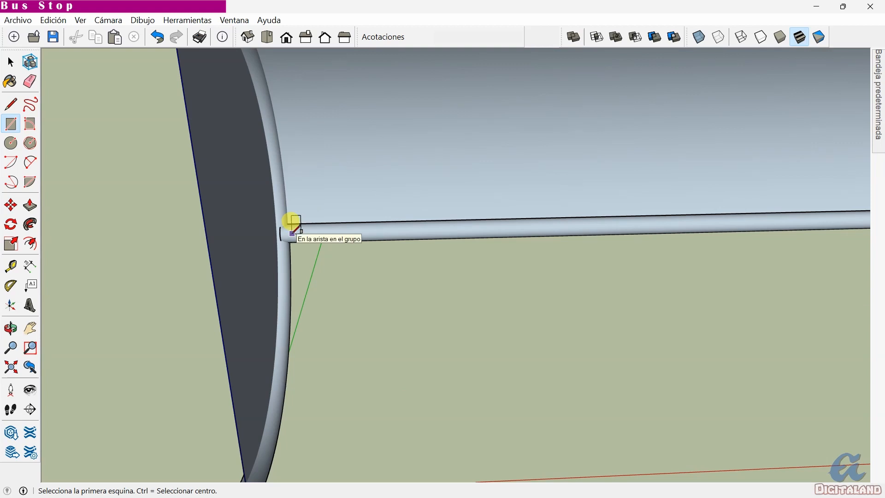
left_click(287, 234)
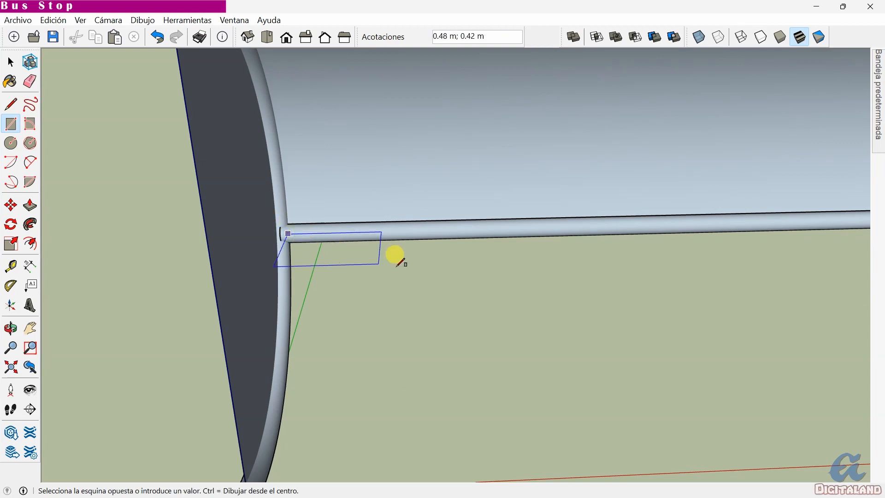
scroll(507, 272, "down", 5)
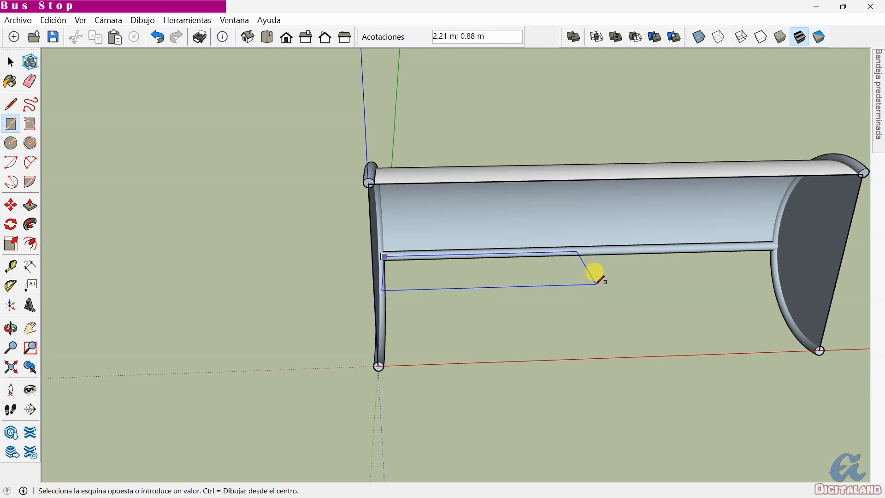
left_click(598, 282)
middle_click_drag(593, 272, 331, 262)
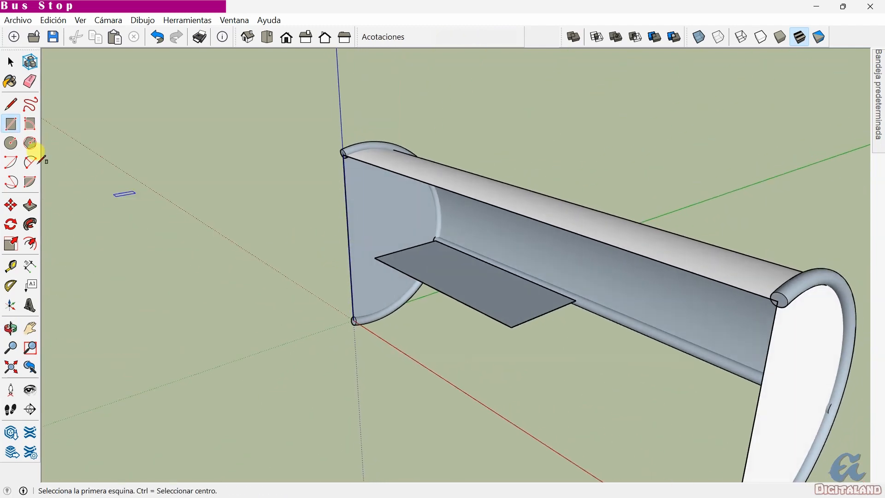
Move the seat rectangle's front edge 0.29 m back toward the straight tube
left_click(11, 61)
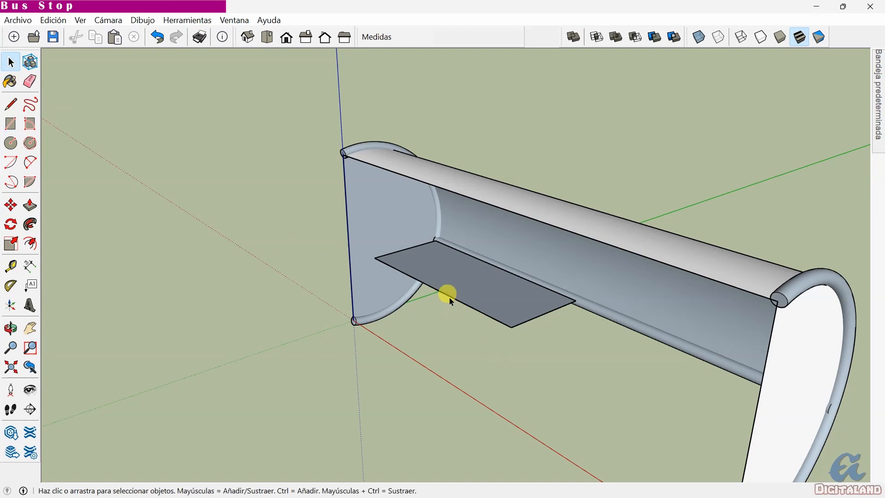
left_click(11, 205)
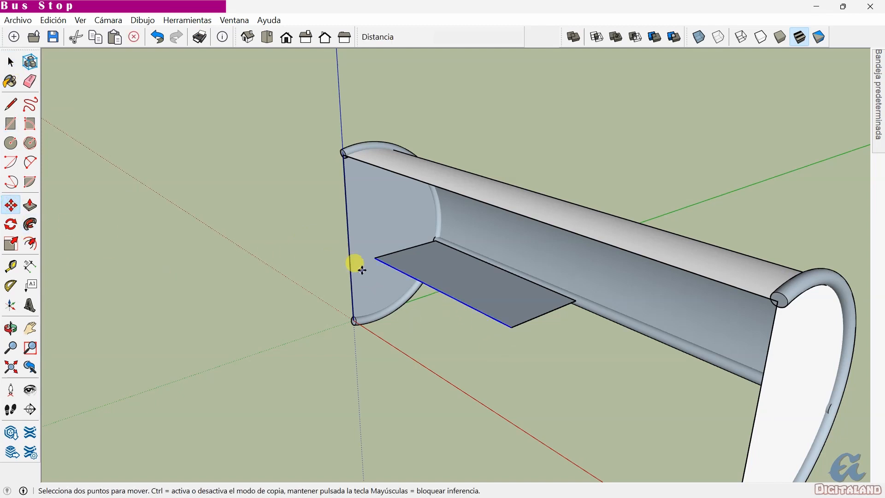
scroll(403, 270, "up", 2)
left_click_drag(455, 299, 489, 282)
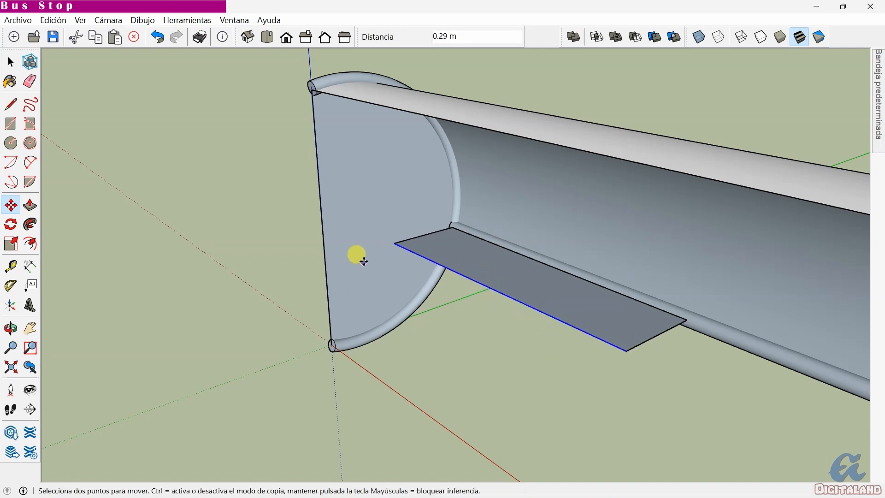
middle_click_drag(364, 284, 418, 305)
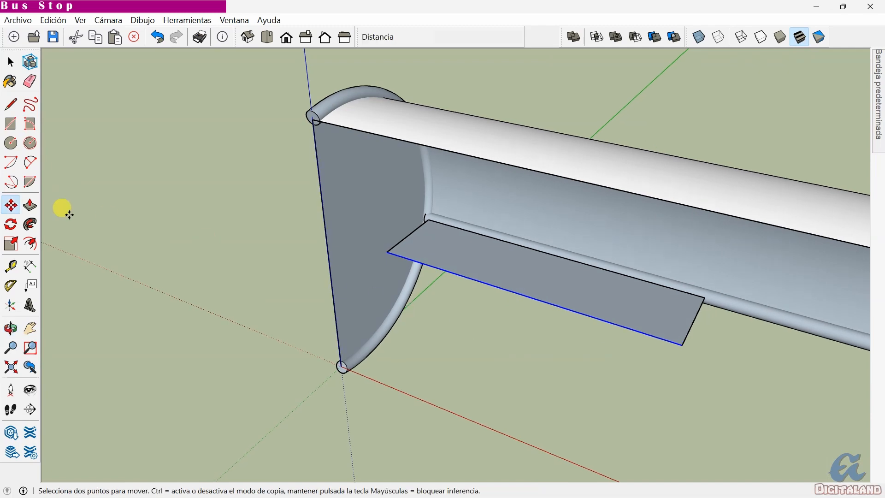
Push/Pull the seat rectangle upward into a very thin slab
left_click(30, 205)
scroll(540, 289, "up", 3)
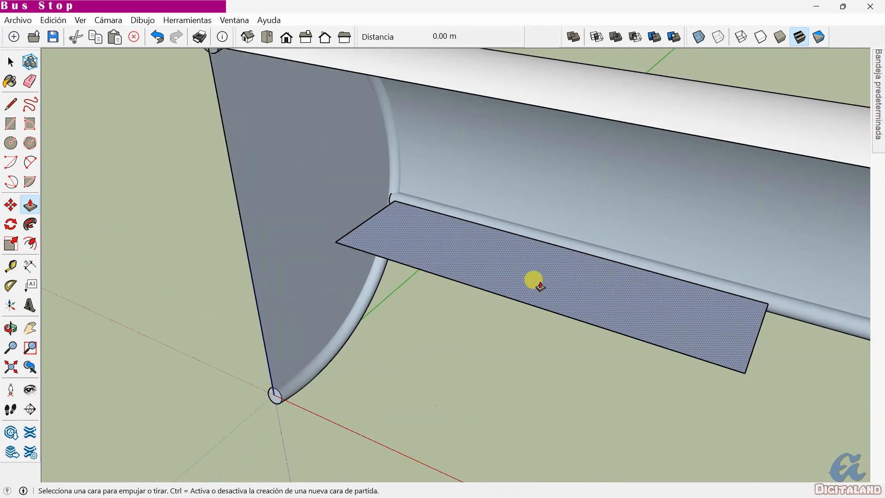
middle_click_drag(533, 280, 481, 198)
left_click(512, 240)
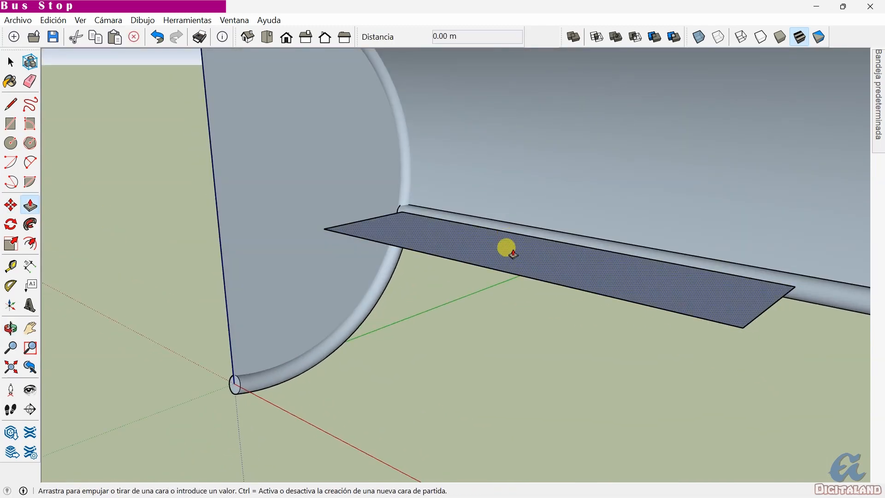
left_click(505, 246)
Adjust the seat slab's thickness with two Push/Pull passes on its top face, the last one by 0.02 m
middle_click_drag(508, 265, 464, 198)
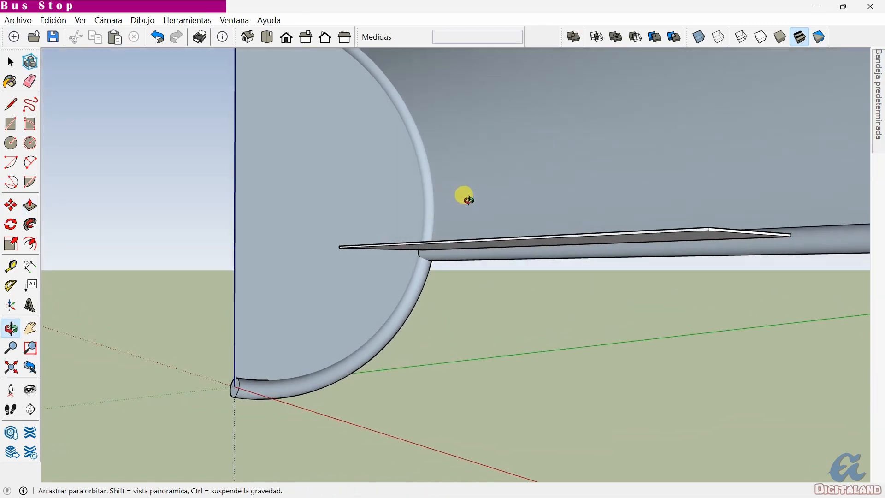
middle_click_drag(500, 251, 474, 286)
left_click(501, 238)
left_click(498, 240)
left_click(507, 254)
left_click(506, 252)
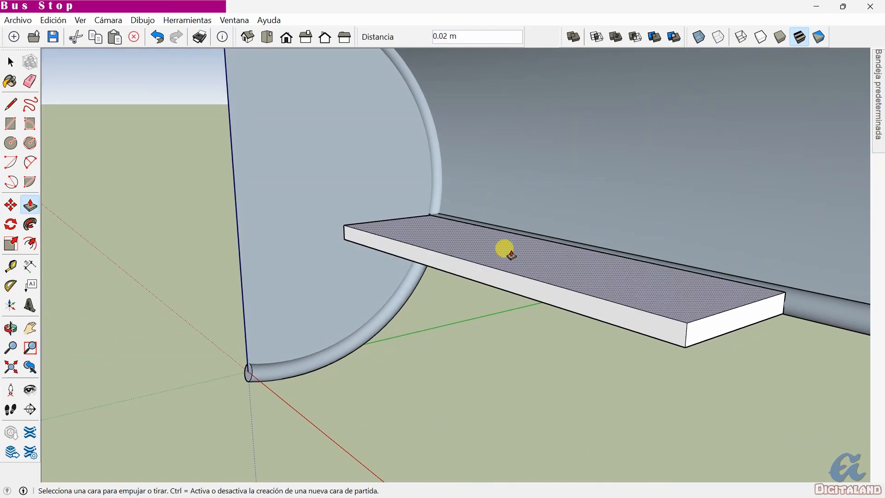
Extend the seat slab's end face 0.06 m to meet the end panel at the origin
middle_click_drag(339, 219, 286, 300)
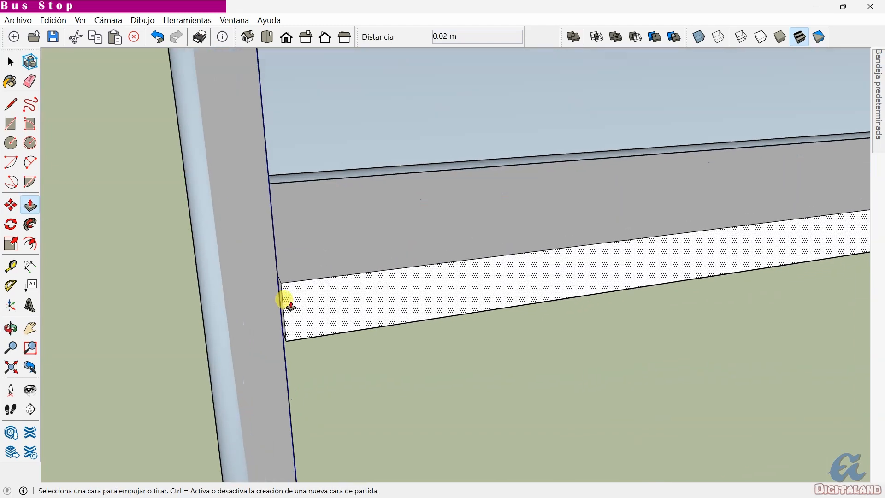
scroll(287, 300, "up", 3)
left_click(257, 292)
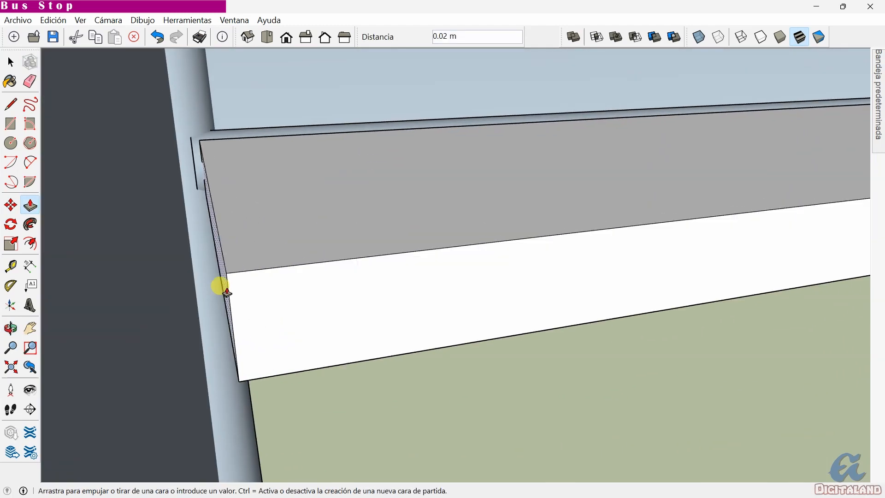
left_click(175, 290)
scroll(212, 278, "down", 8)
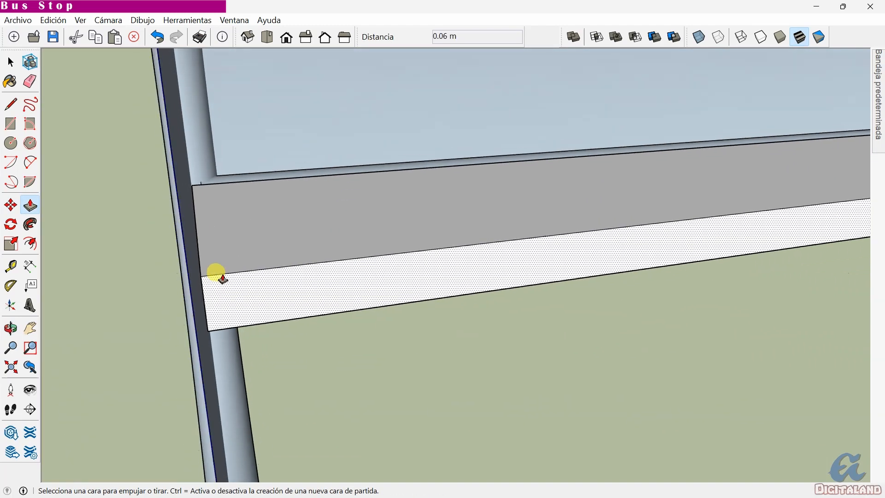
Group all the geometry of the seat slab
middle_click_drag(347, 290, 239, 306)
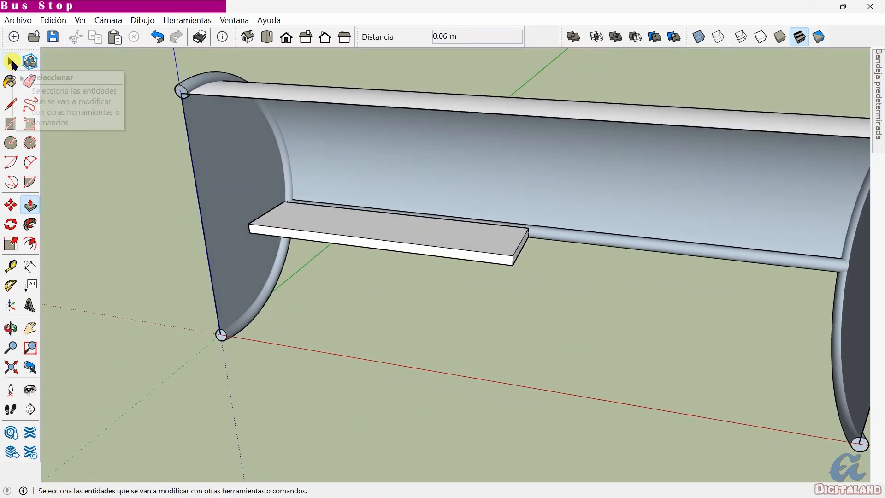
left_click(10, 61)
triple_click(344, 234)
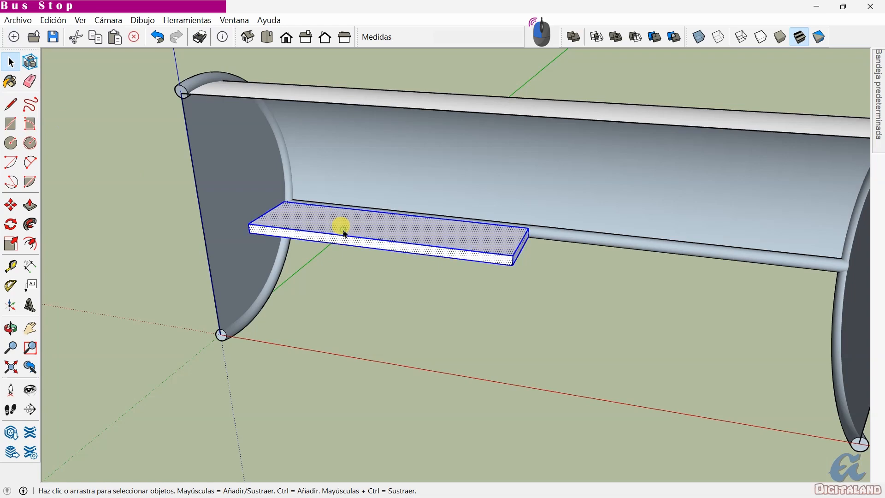
right_click(345, 234)
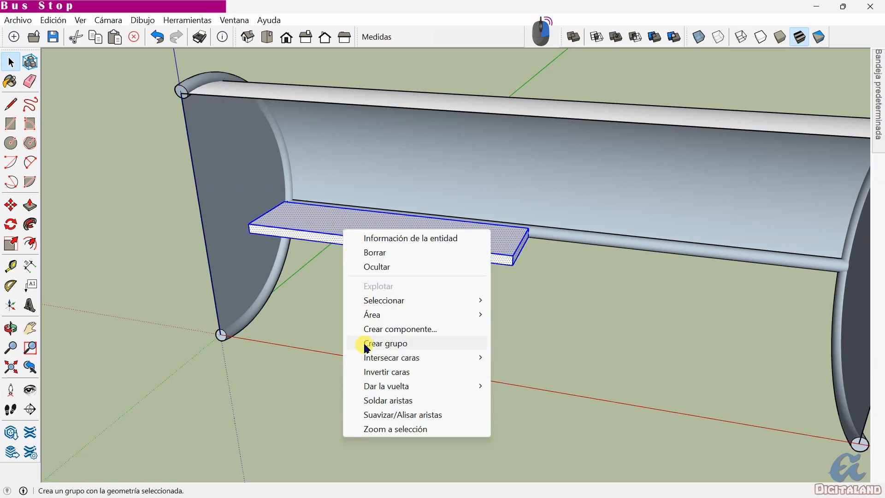
left_click(394, 346)
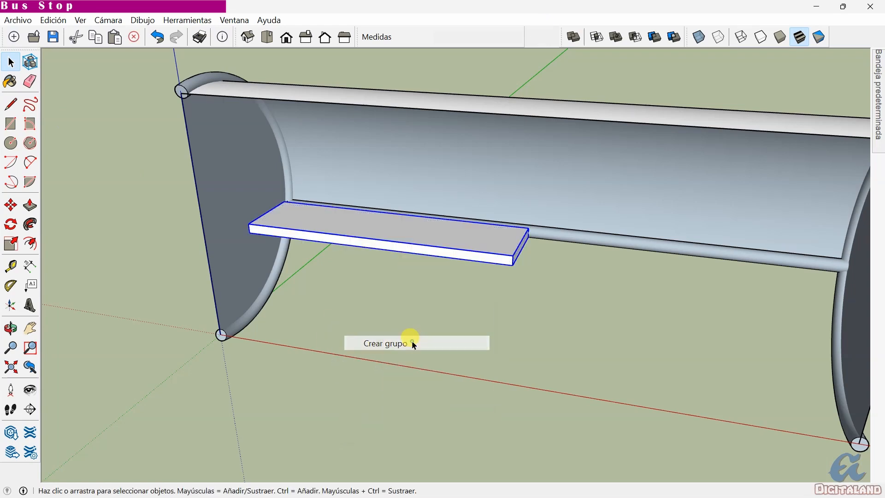
left_click(397, 335)
Draw a circle of 0.05 m radius on the seat's underside, near the front corner of its free end
middle_click_drag(397, 335, 355, 119)
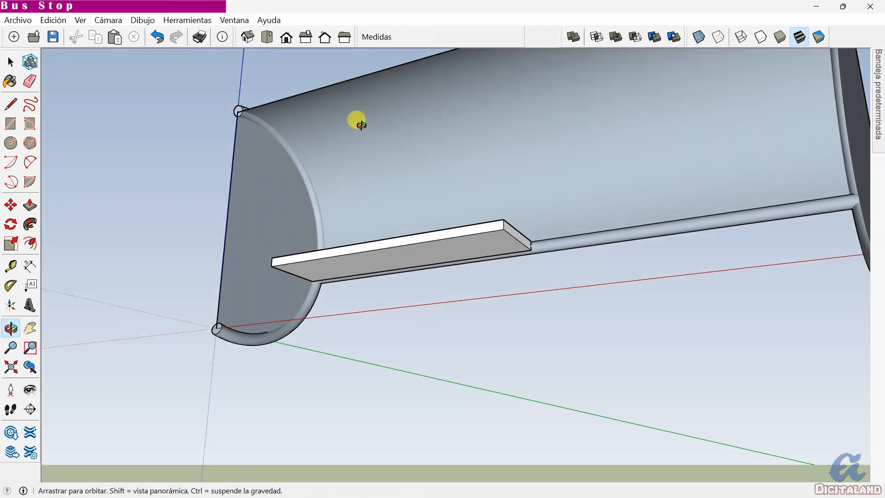
middle_click_drag(493, 257, 477, 137)
scroll(477, 184, "up", 5)
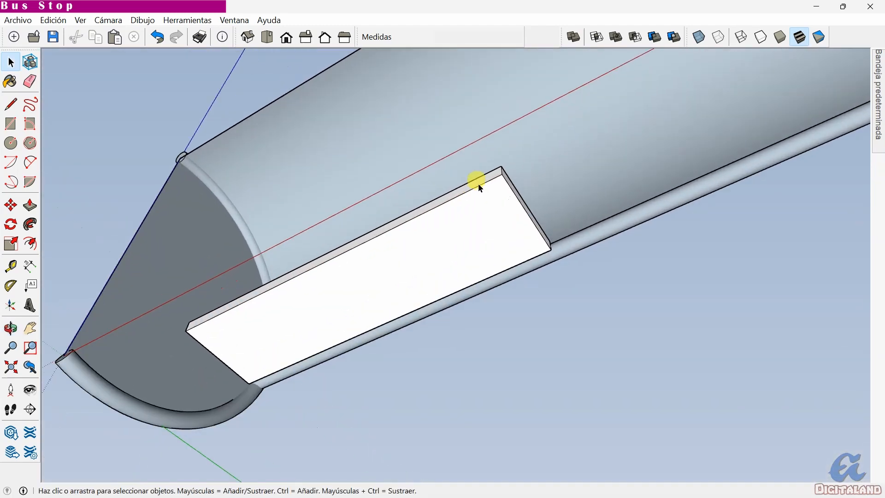
middle_click_drag(539, 200, 345, 182)
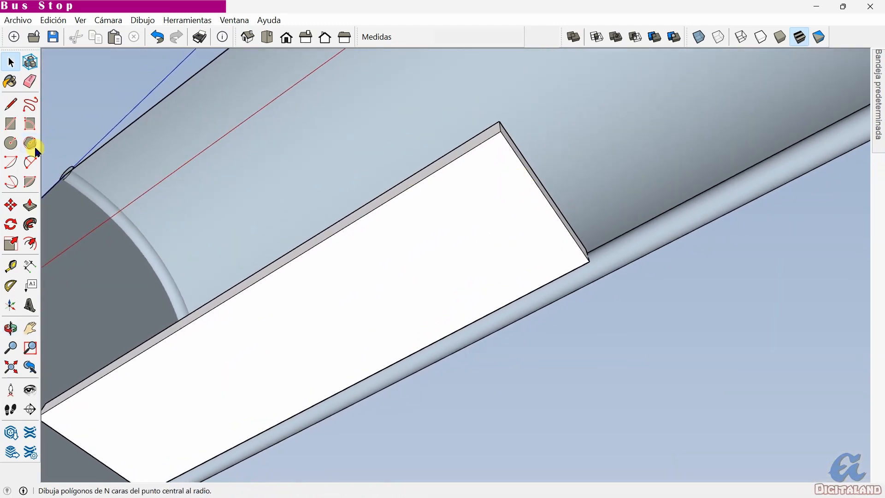
left_click(11, 144)
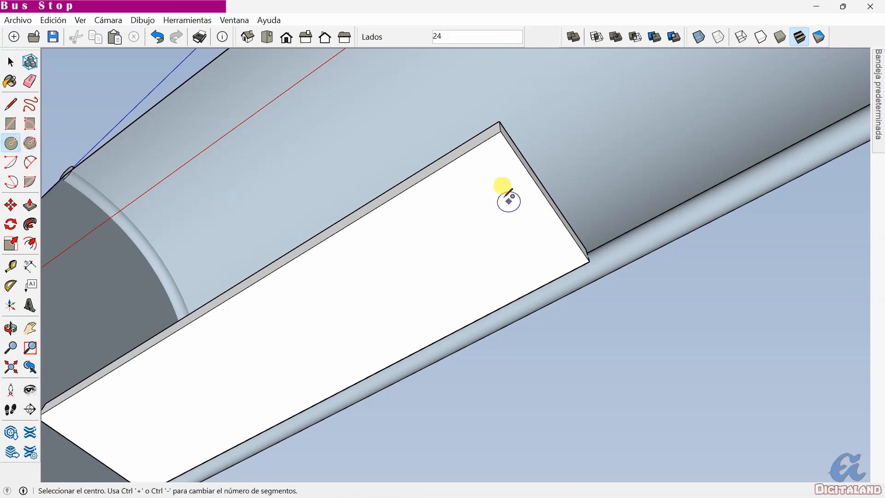
left_click(488, 167)
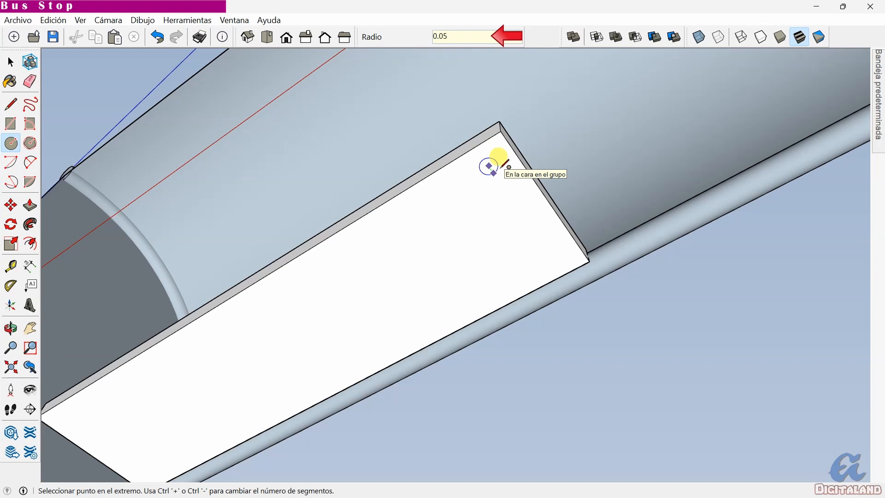
left_click(503, 163)
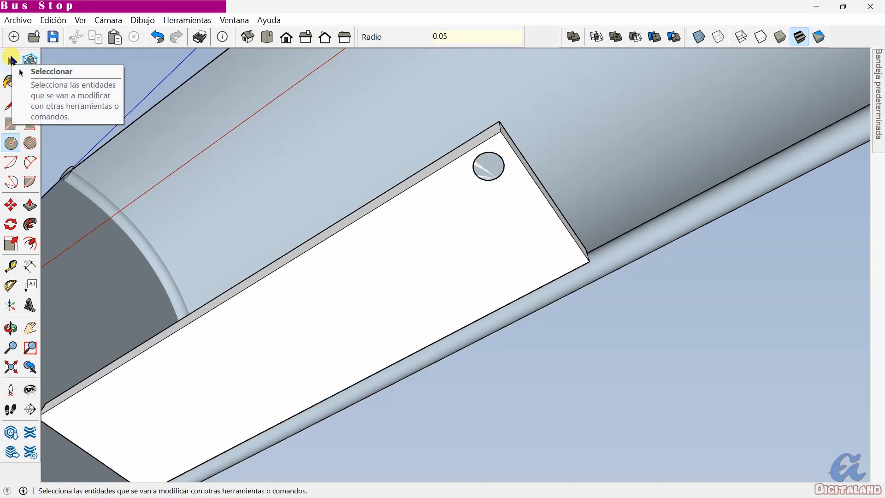
Move the circle closer to the seat's free front corner in small shifts, the first by 0.02 m
left_click(10, 61)
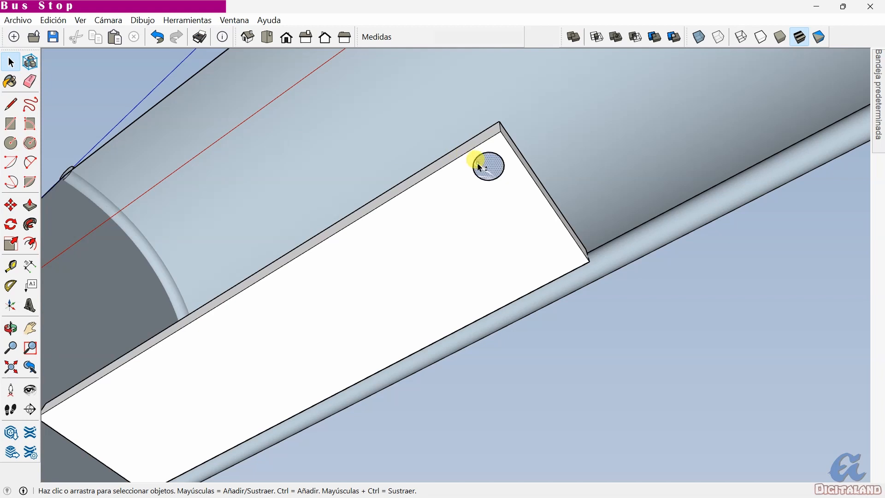
left_click(10, 205)
scroll(504, 162, "up", 4)
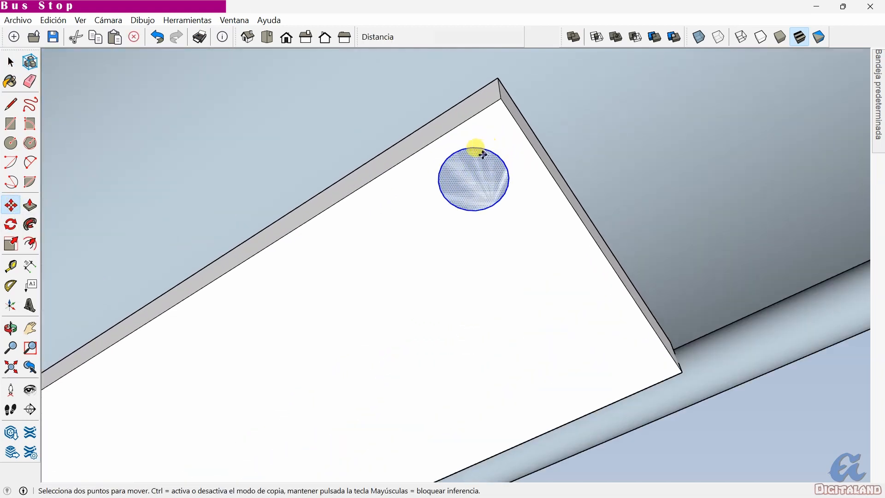
left_click(449, 148)
left_click(440, 137)
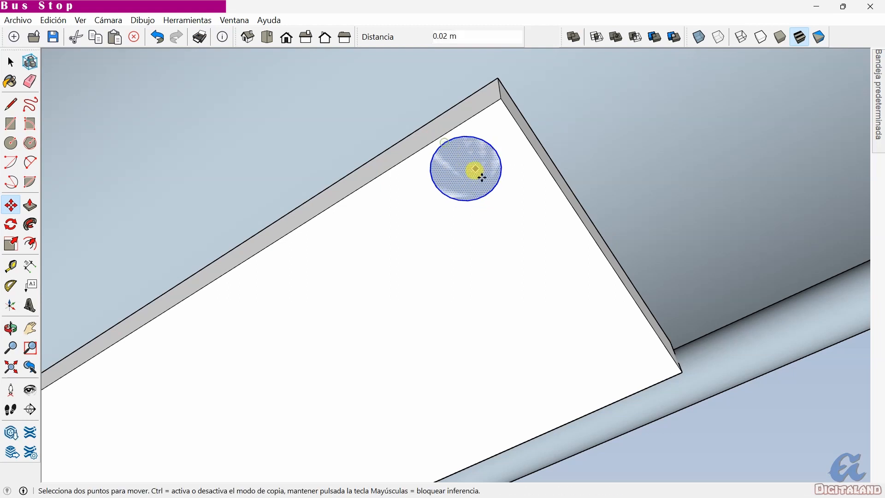
left_click(487, 193)
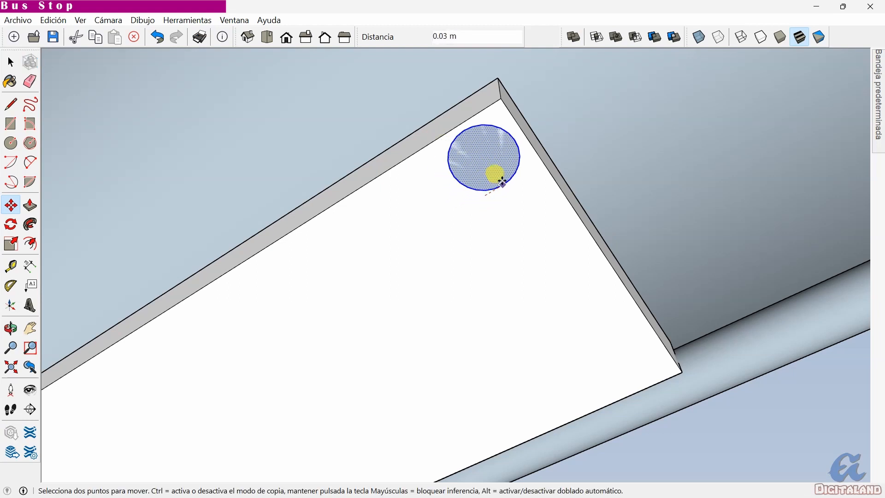
left_click(504, 179)
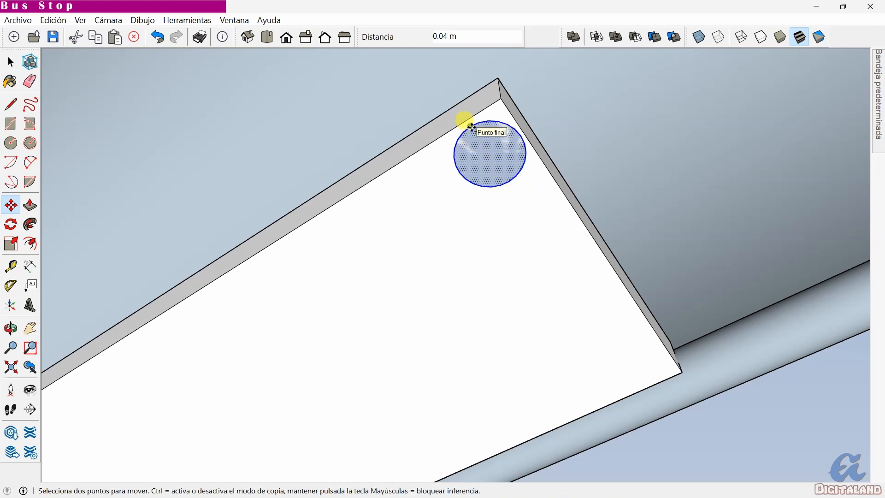
Copy the circle 0.47 m along the seat's free end to the rear corner beside the straight tube
key("ctrl")
left_click(471, 126)
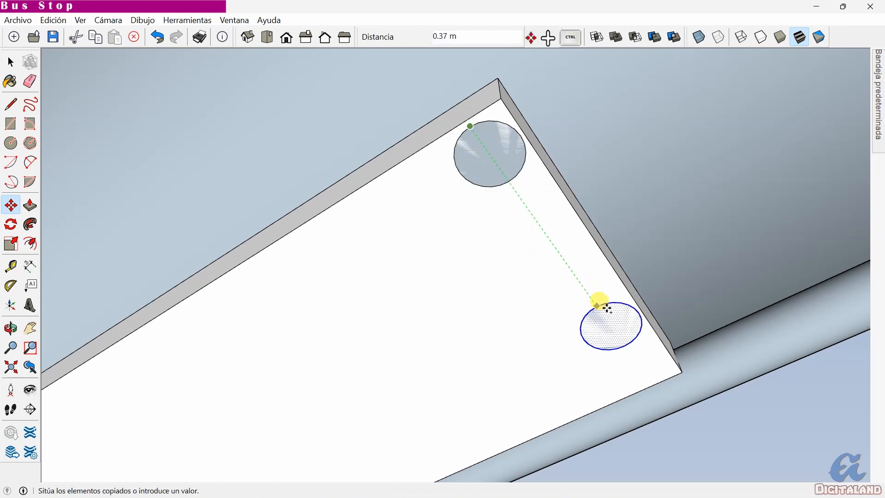
left_click(627, 342)
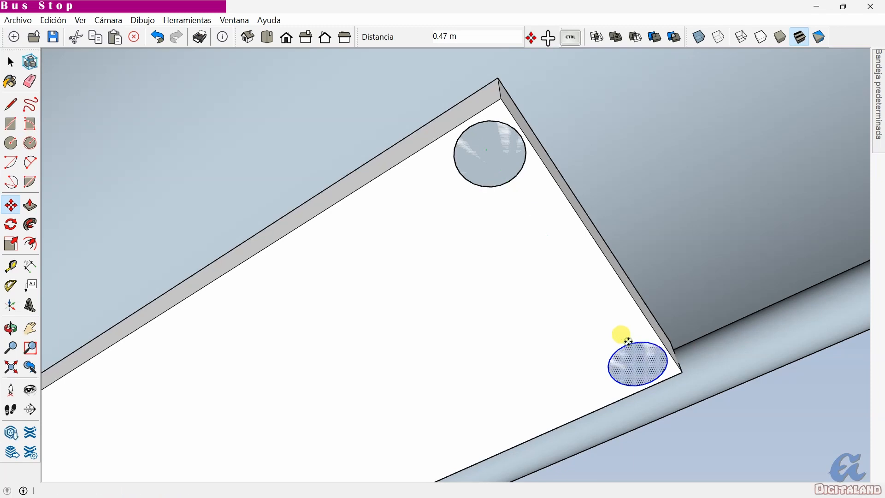
Push/Pull the rear circle down about 0.73 m into a leg, referencing the lower edge of the end panel's curved tube
scroll(560, 196, "down", 2)
scroll(560, 193, "down", 4)
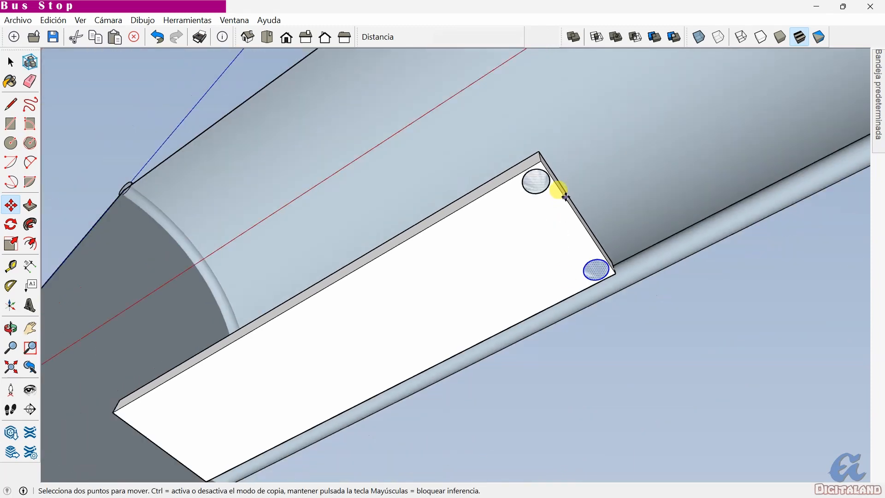
middle_click_drag(500, 231, 532, 272)
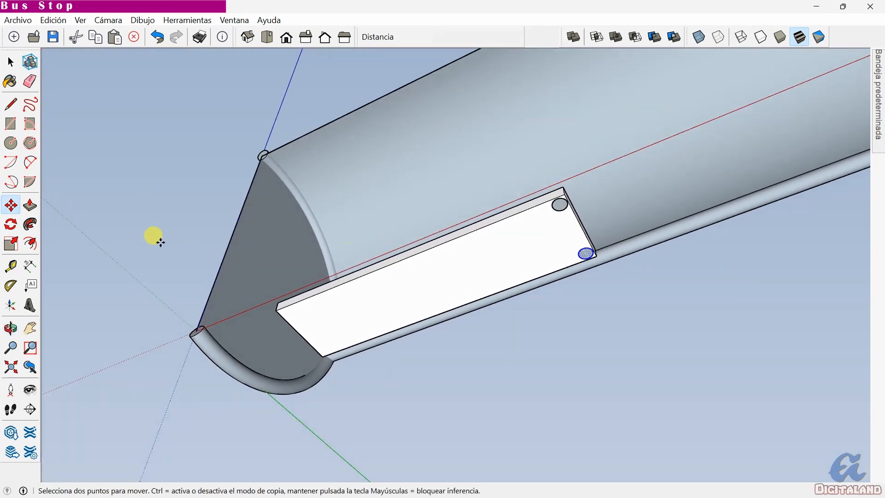
left_click(30, 205)
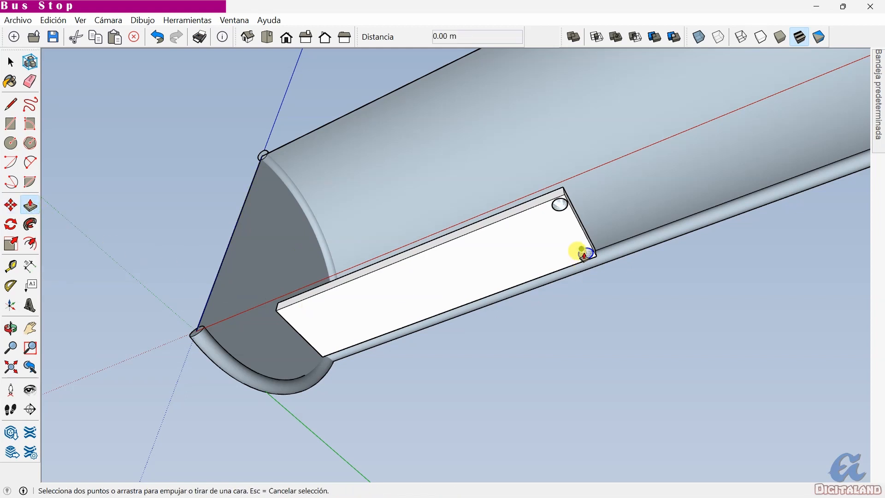
left_click(583, 255)
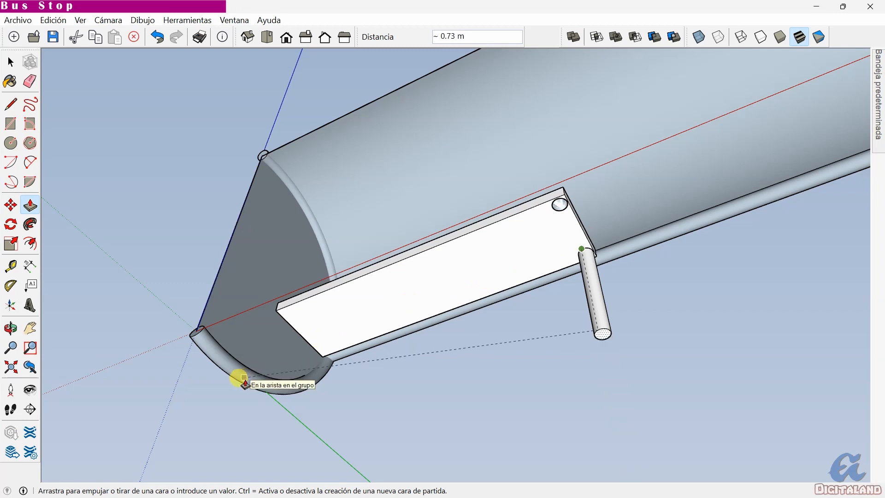
left_click(241, 381)
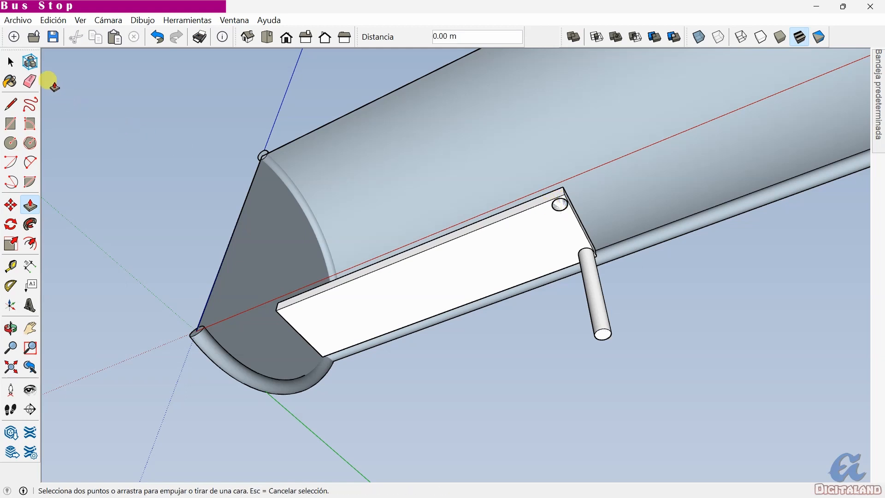
Push/Pull the front circle down about 0.74 m to match the end of the rear leg
left_click(11, 62)
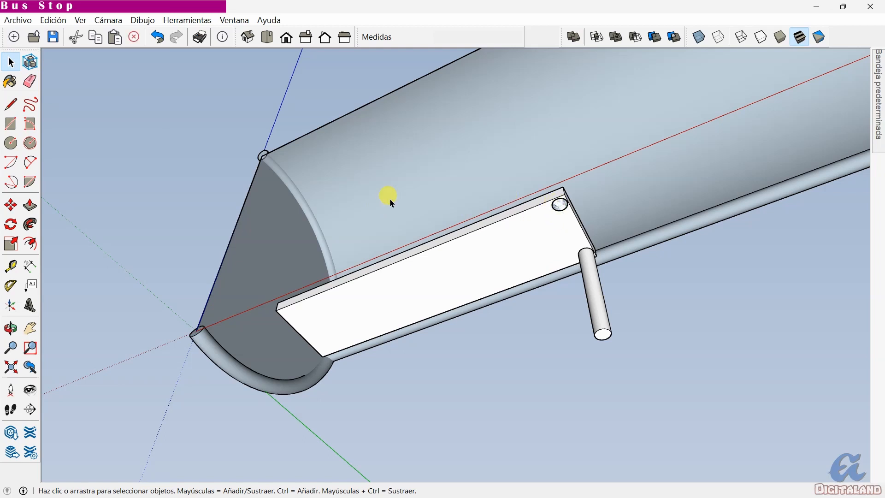
left_click(30, 204)
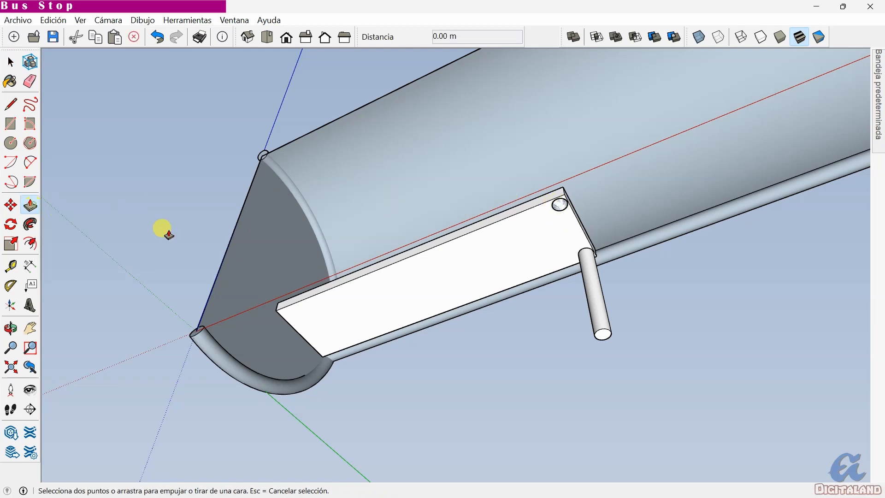
left_click_drag(557, 206, 602, 328)
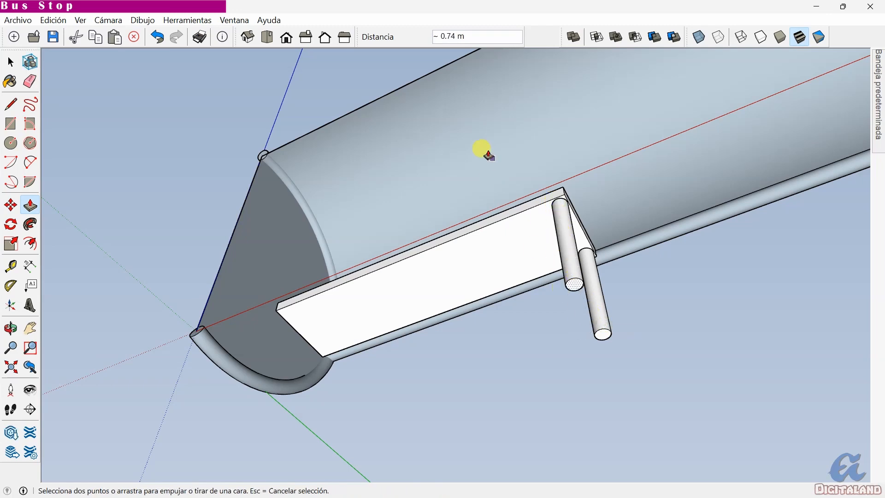
Place the 3D text "Bus Stop" in Forte, 0.15 m high and extruded 0.15 m, near the red axis beside the bench
middle_click_drag(488, 156, 512, 247)
scroll(521, 184, "down", 3)
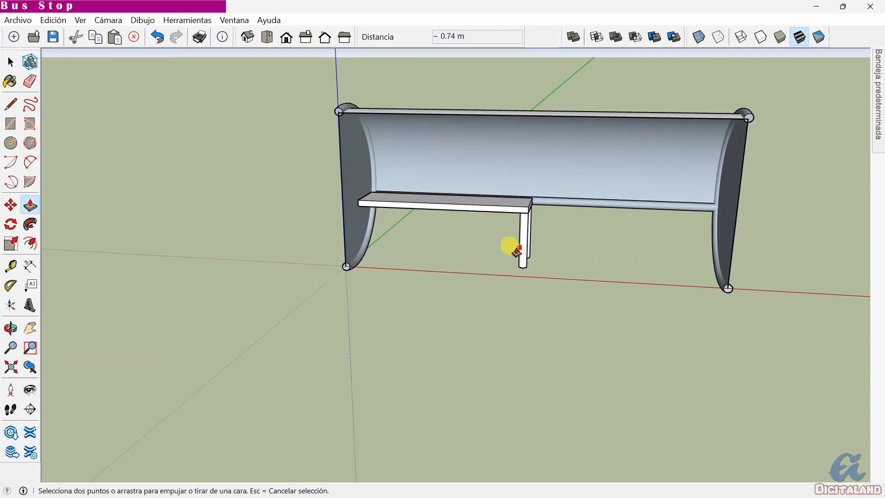
middle_click_drag(514, 193, 494, 210)
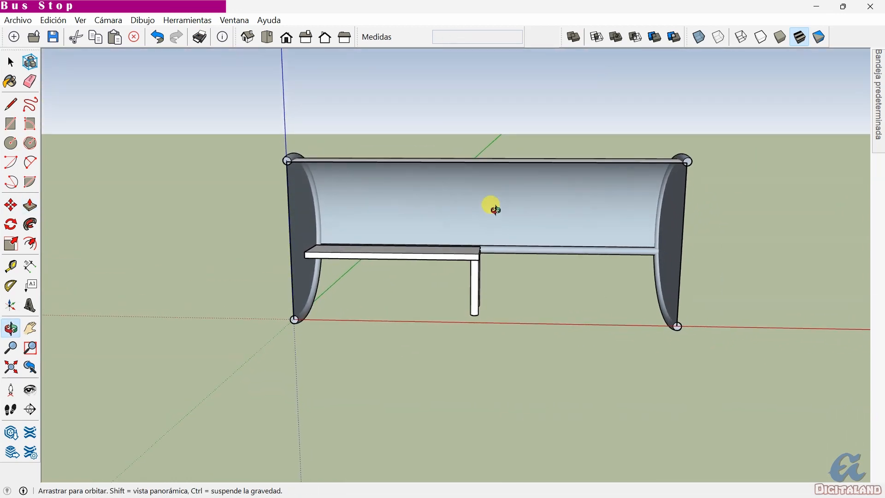
left_click(32, 305)
type("Bus Stop")
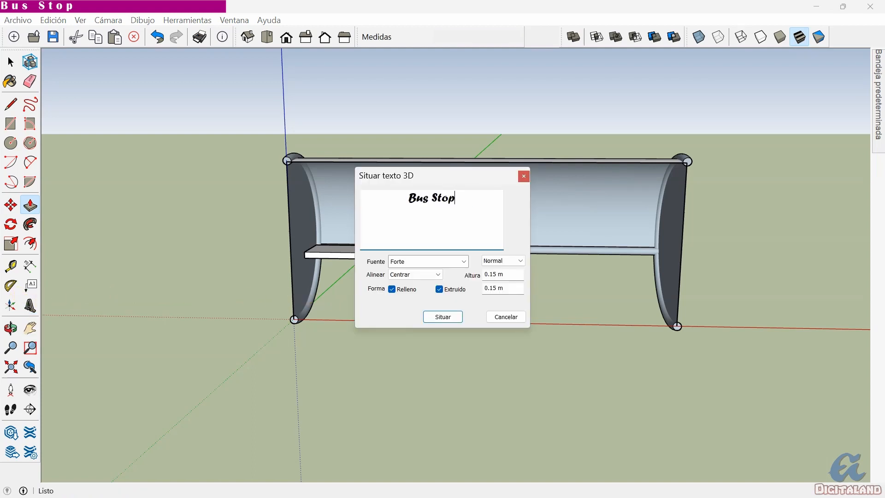
left_click(441, 317)
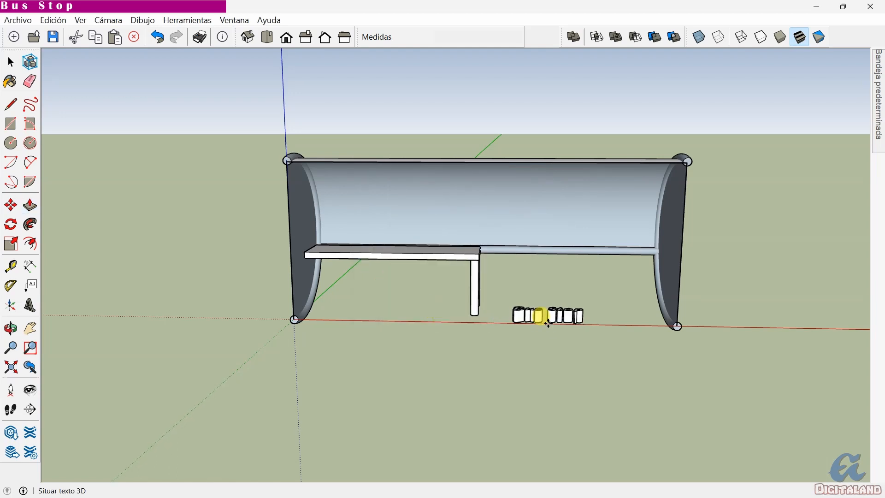
left_click(543, 321)
Rotate the 3D text 90 degrees so its letters stand upright facing the open front of the bus stop
middle_click_drag(490, 300, 761, 300)
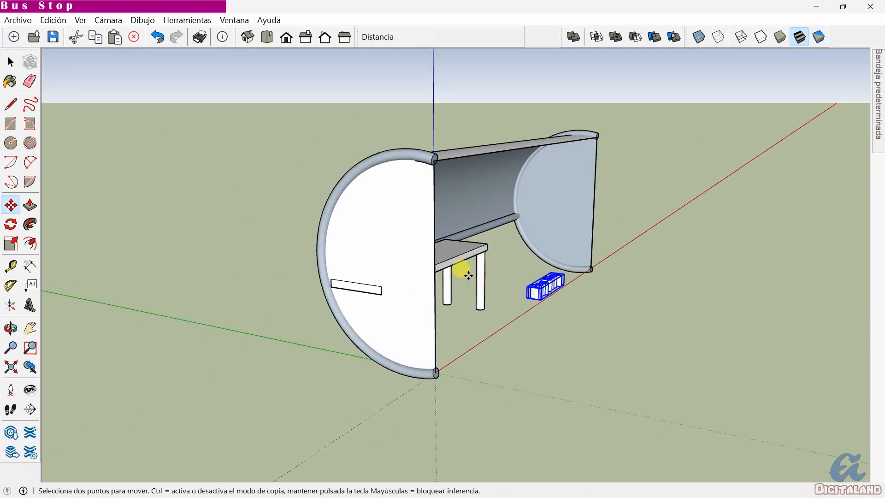
scroll(539, 288, "up", 8)
left_click(572, 310)
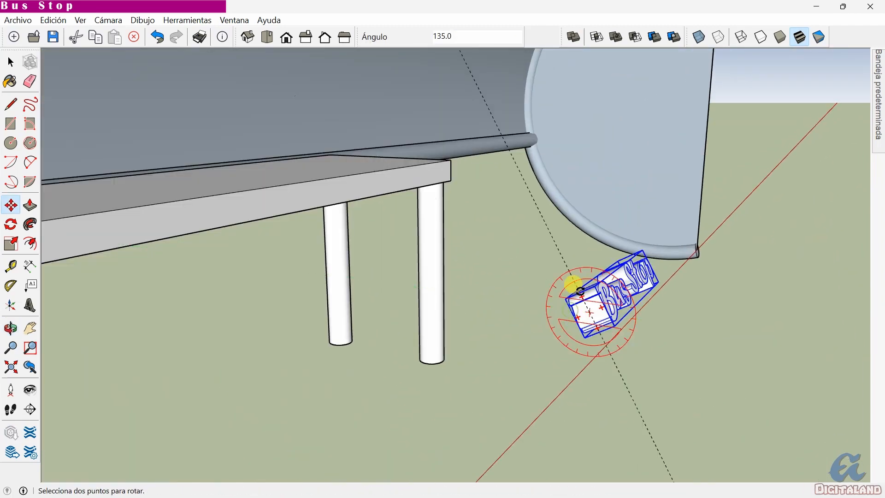
left_click(593, 273)
key("m")
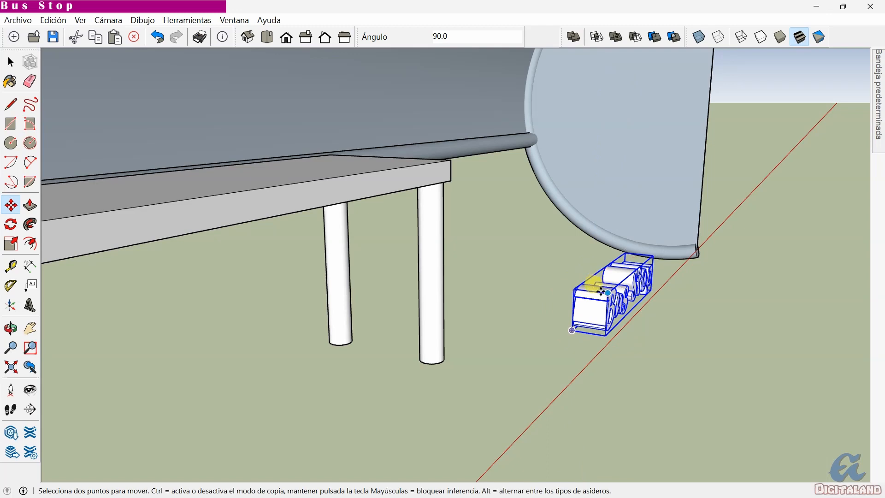
Move the 3D text up about 2.13 m onto the front edge of the bus stop's roof
scroll(585, 318, "down", 3)
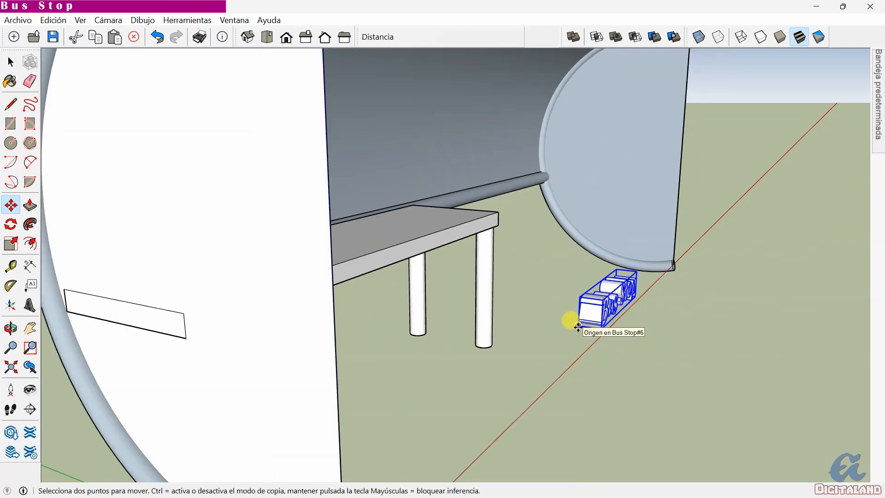
left_click(577, 326)
scroll(593, 322, "down", 3)
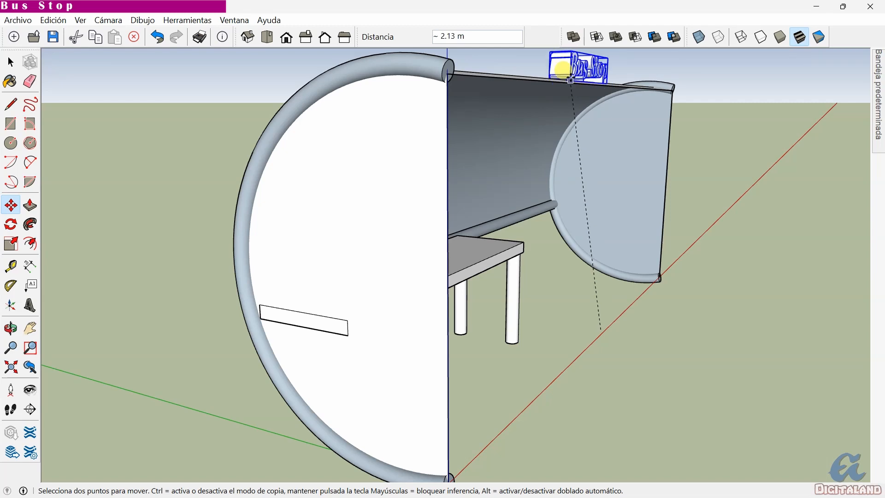
left_click(570, 79)
middle_click_drag(558, 65, 360, 142)
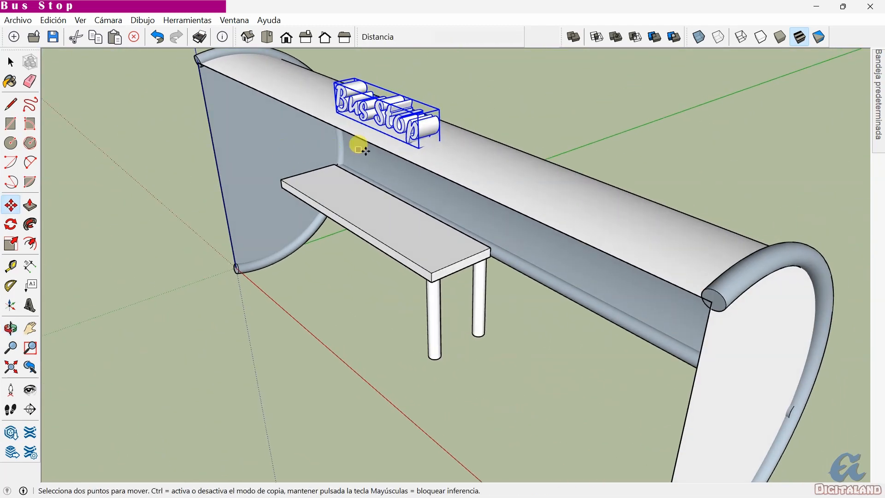
Move the 3D text about 0.12 m to the roof's front edge and scale down its depth from the back
left_click(418, 146)
left_click(404, 153)
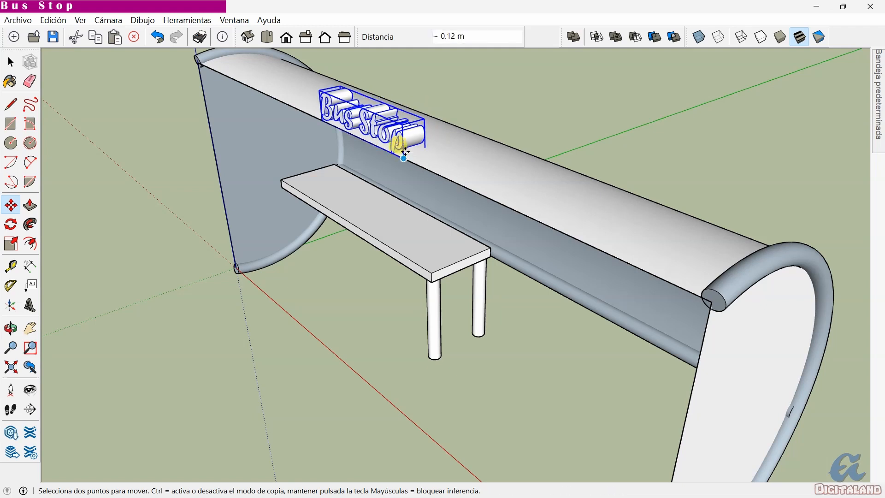
left_click(12, 244)
middle_click_drag(404, 162, 304, 162)
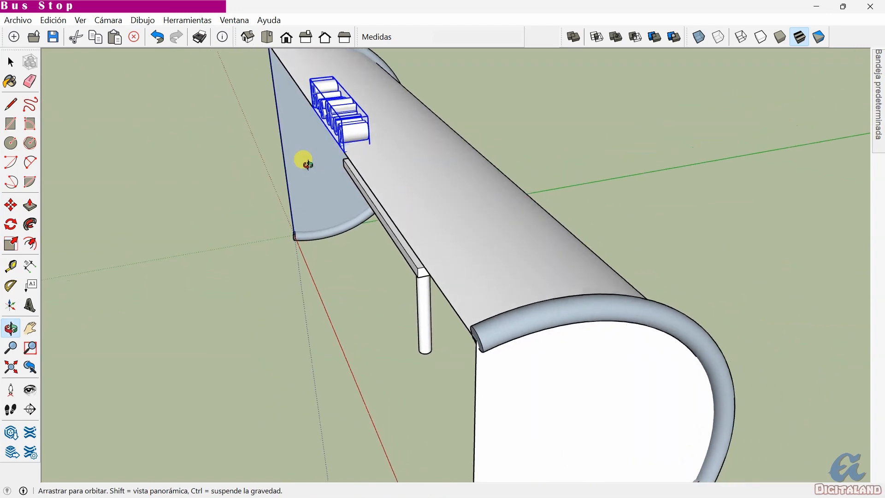
scroll(387, 129, "up", 5)
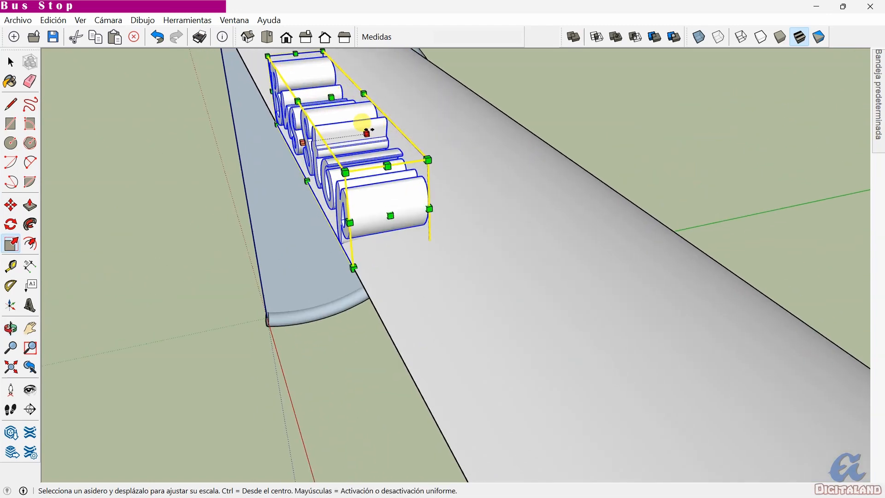
left_click_drag(367, 132, 320, 140)
scroll(224, 161, "down", 3)
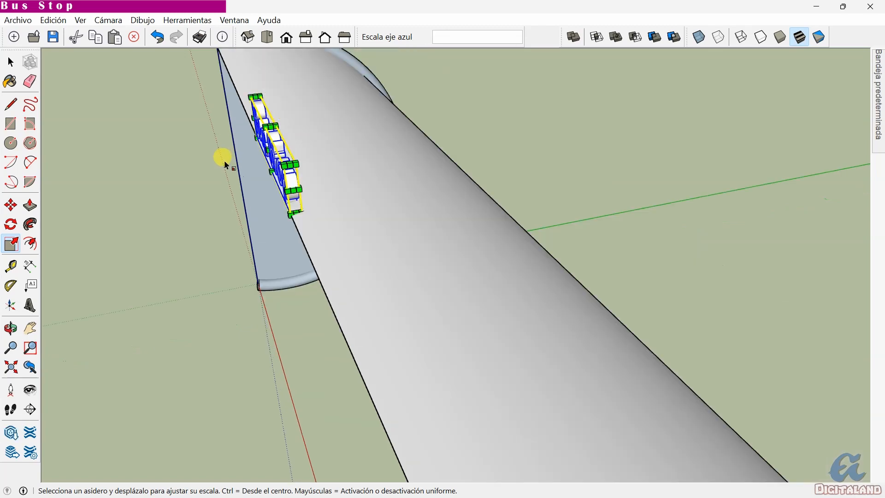
middle_click_drag(272, 170, 421, 133)
scroll(406, 156, "down", 2)
middle_click_drag(403, 180, 487, 190)
scroll(558, 170, "down", 2)
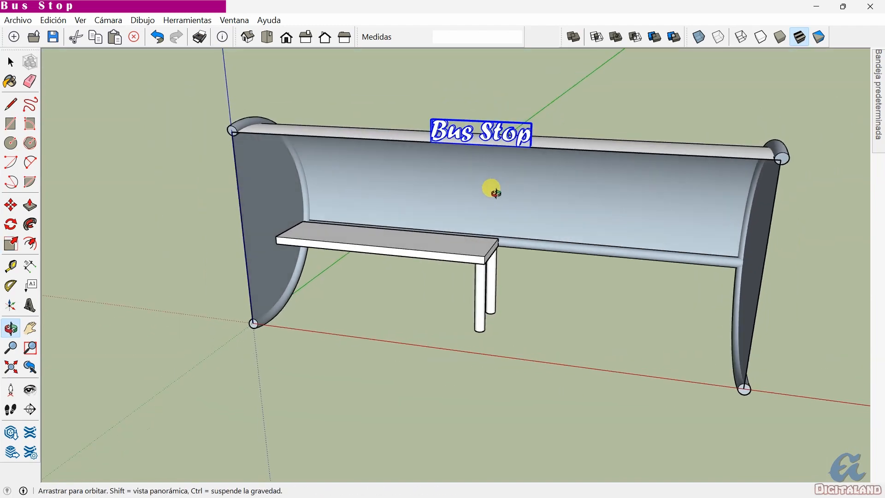
key("s")
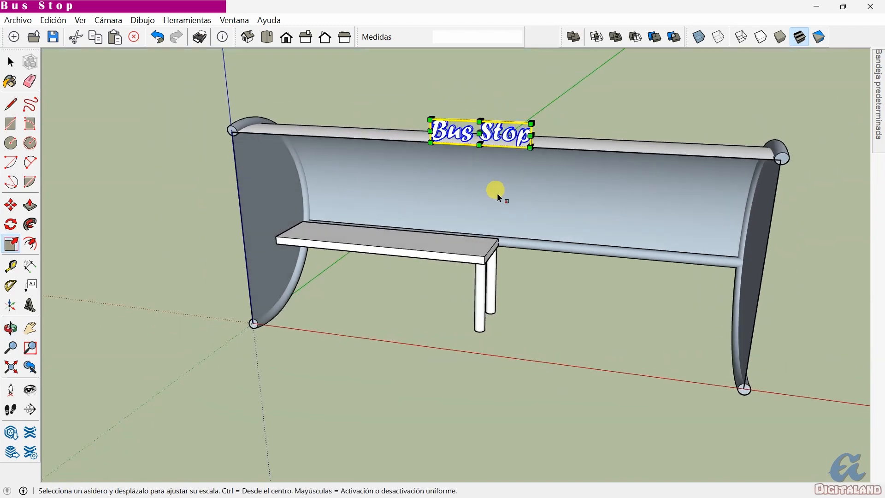
left_click(11, 61)
left_click(138, 108)
scroll(140, 109, "down", 1)
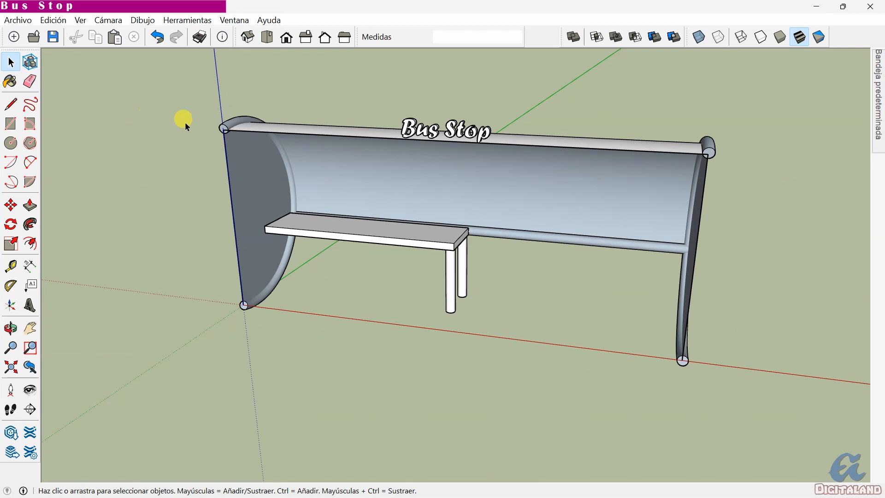
Paint the curved shell and end panels with the Translucent_Glass_Gray material
mouse_move(877, 92)
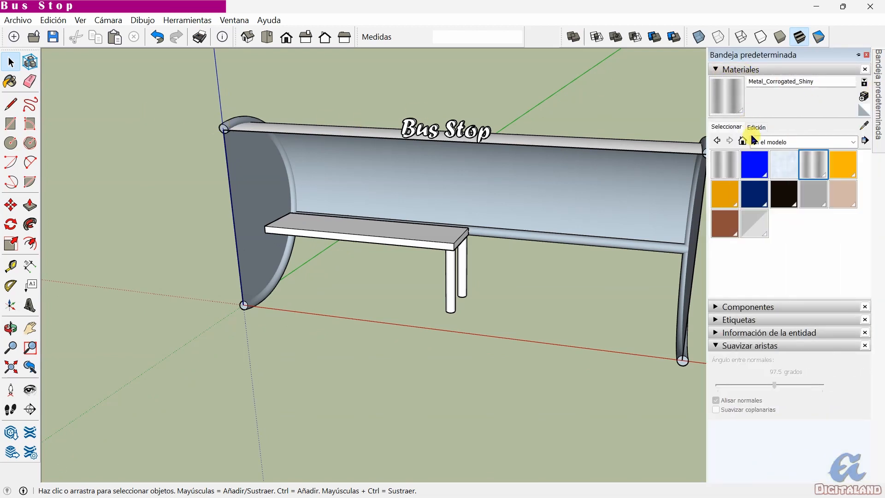
left_click(761, 223)
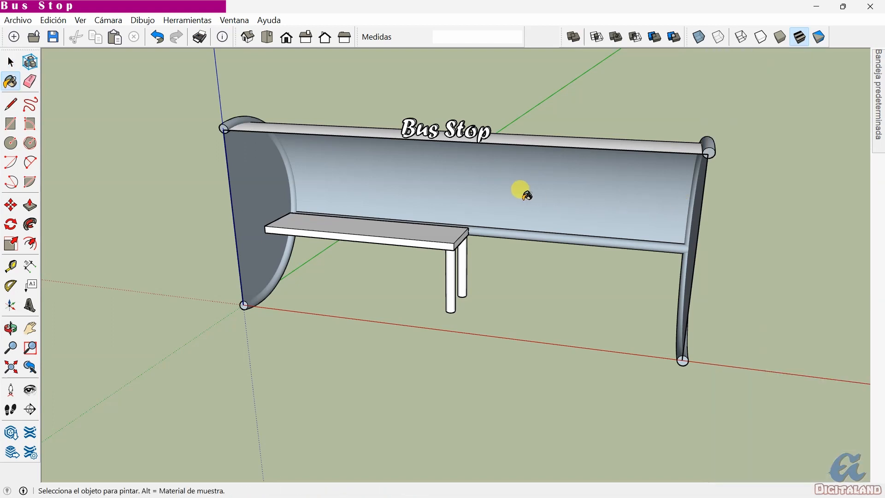
left_click(519, 187)
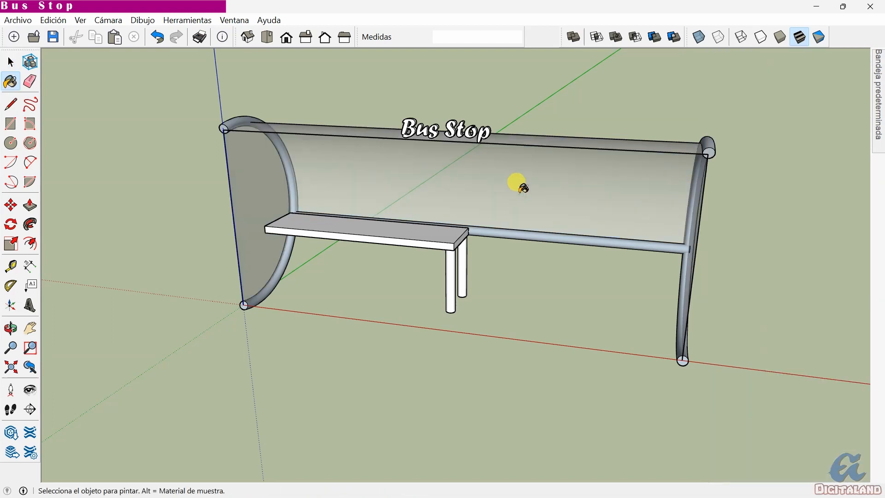
Paint the tube frames, rear rail, bench seat and bench legs with the Metal_Corrogated_Shiny material
mouse_move(881, 106)
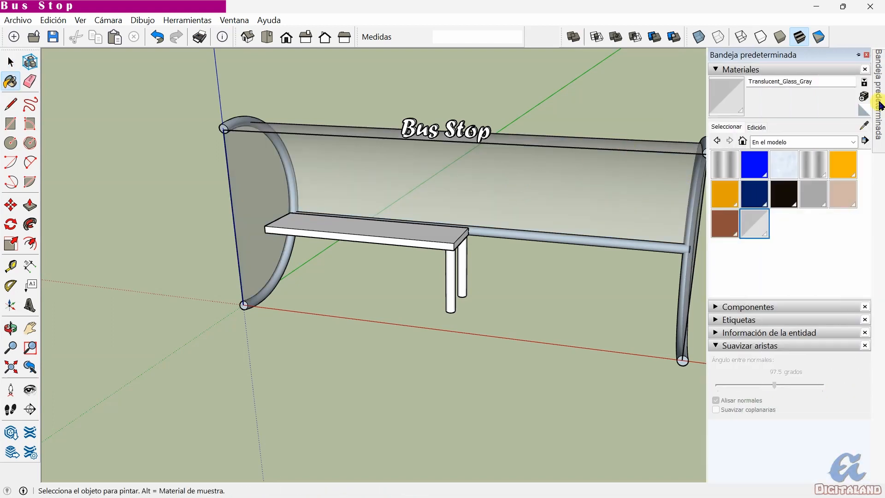
left_click(815, 165)
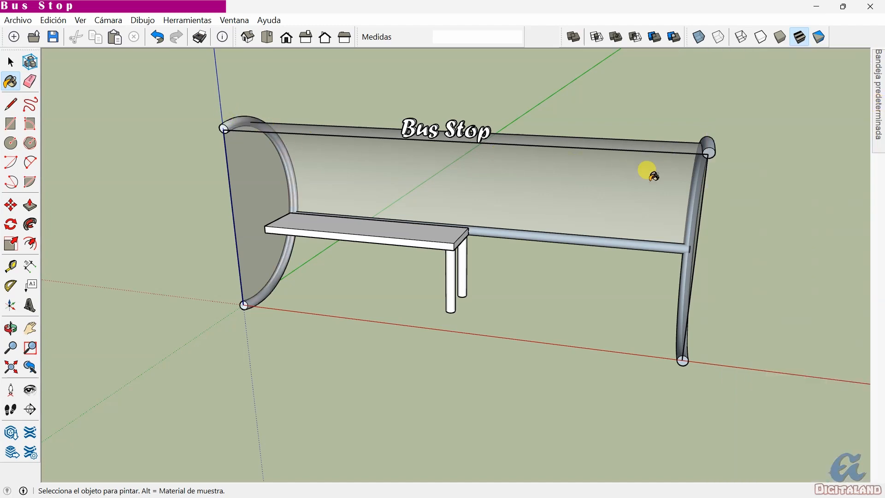
mouse_move(686, 290)
middle_mouse_down()
mouse_move(648, 241)
mouse_move(551, 292)
mouse_move(695, 200)
mouse_move(509, 275)
mouse_move(249, 213)
mouse_move(387, 306)
middle_mouse_up()
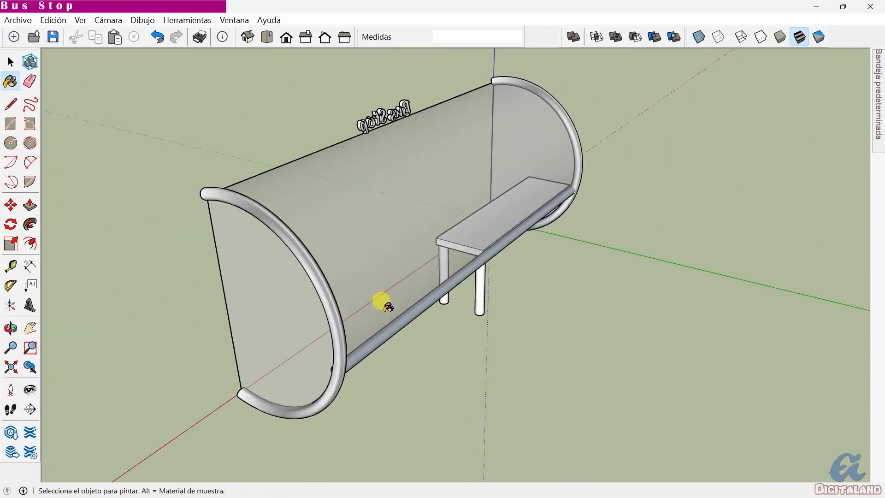
mouse_move(347, 258)
middle_mouse_down()
mouse_move(420, 278)
mouse_move(736, 239)
mouse_move(447, 269)
mouse_move(546, 302)
mouse_move(434, 261)
middle_mouse_up()
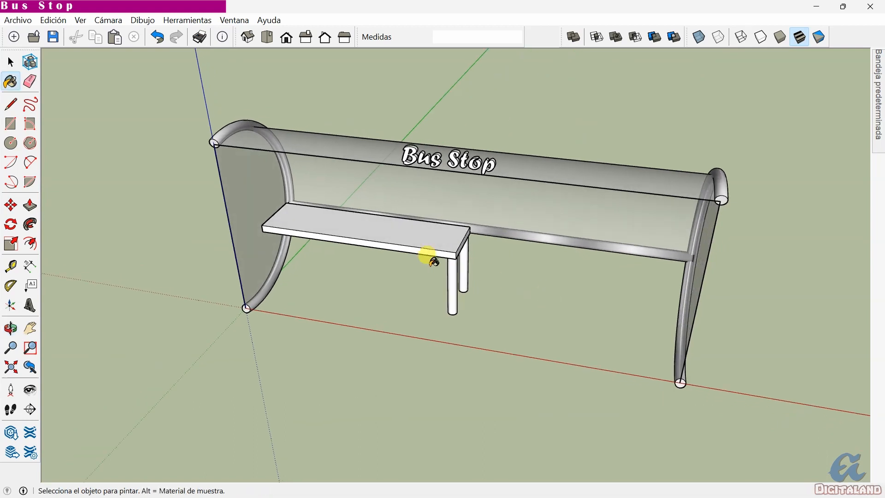
left_click(386, 230)
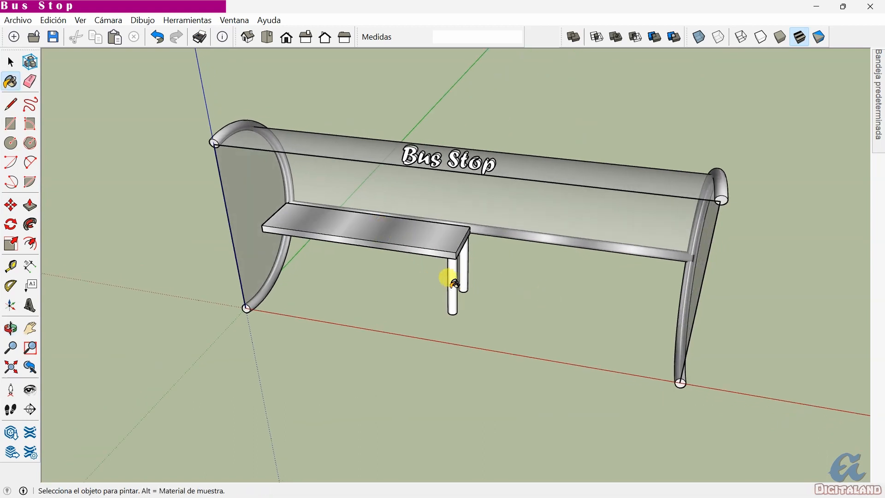
left_click(453, 282)
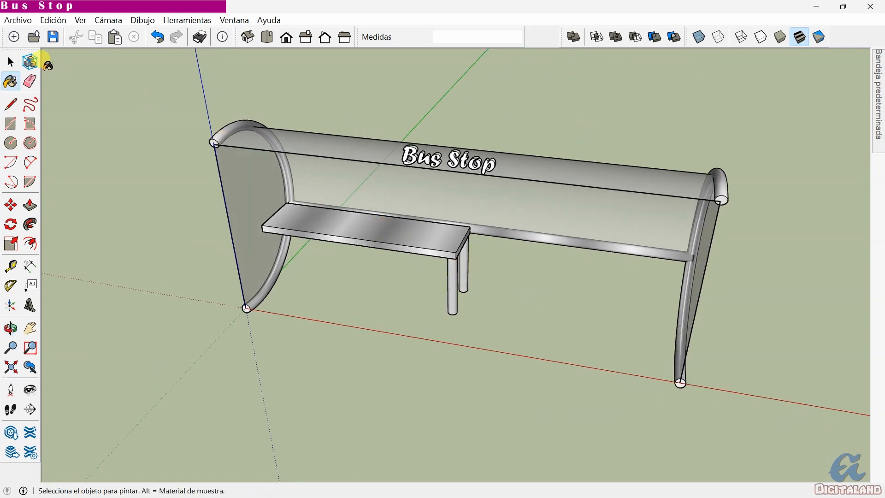
left_click(10, 62)
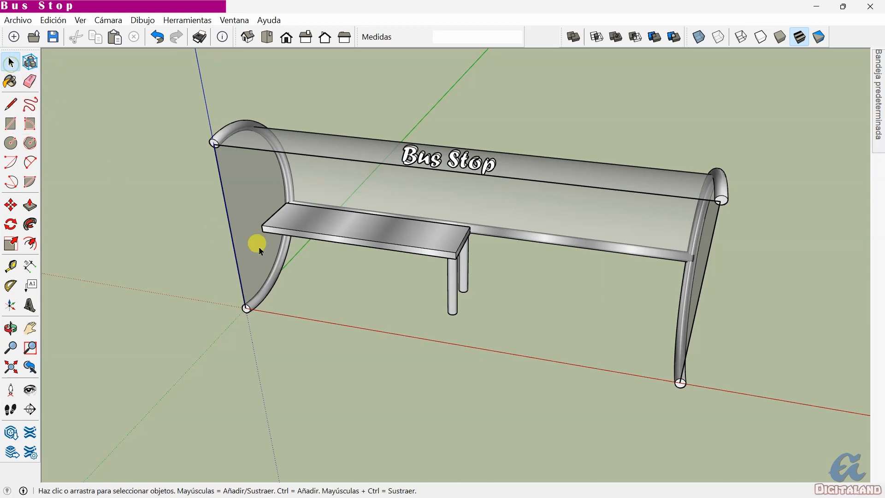
Soften the bench seat's edges with an angle between normals of 99.1 degrees and smooth normals on
left_click(352, 227)
right_click(351, 226)
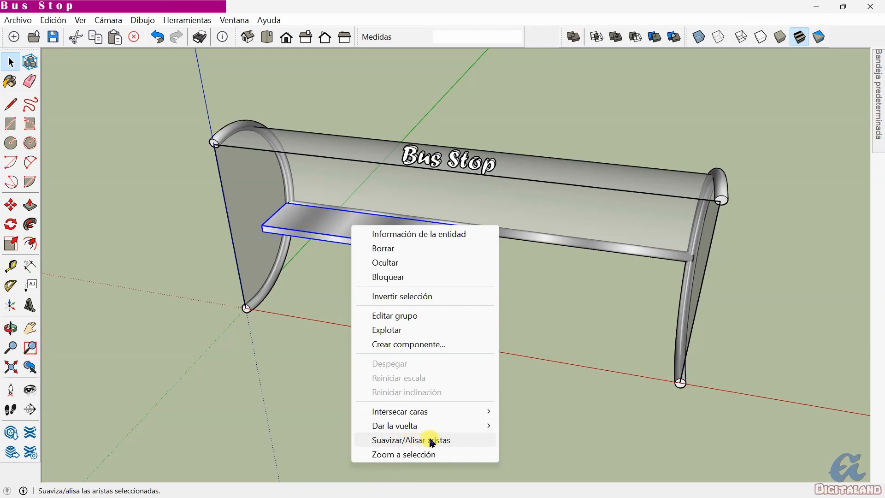
left_click(455, 441)
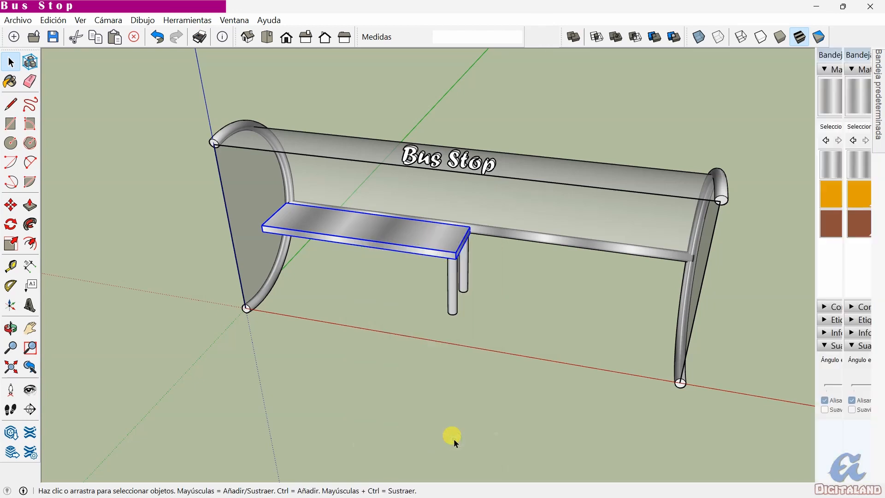
left_click_drag(777, 385, 777, 385)
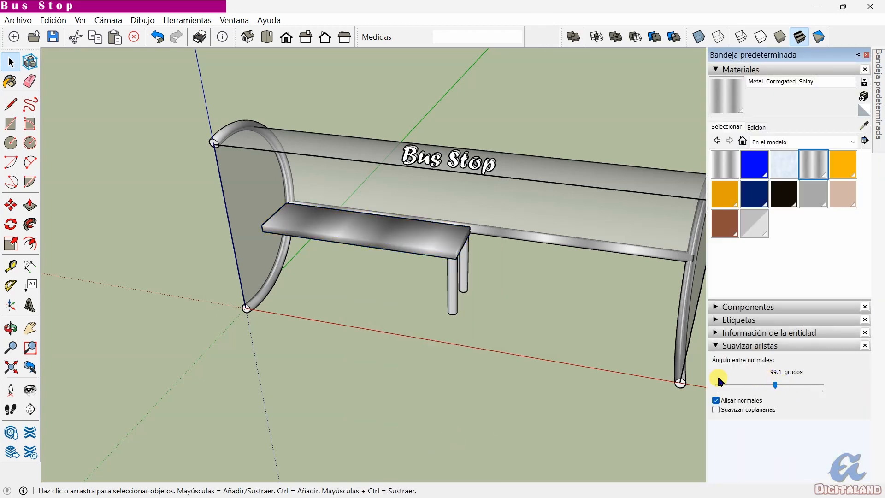
left_click(482, 298)
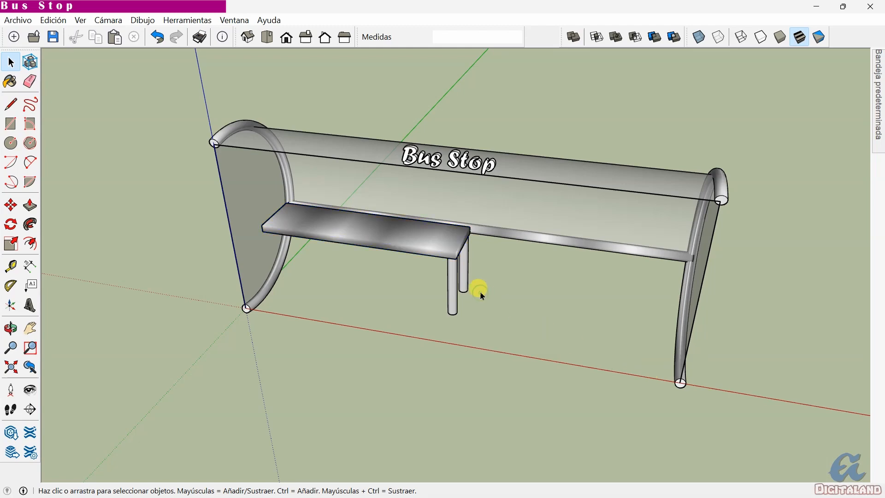
Hide the drawing axes and frame the finished bus stop from a low front view
middle_click_drag(478, 289, 695, 264)
middle_click_drag(407, 243, 184, 193)
middle_click_drag(328, 207, 282, 182)
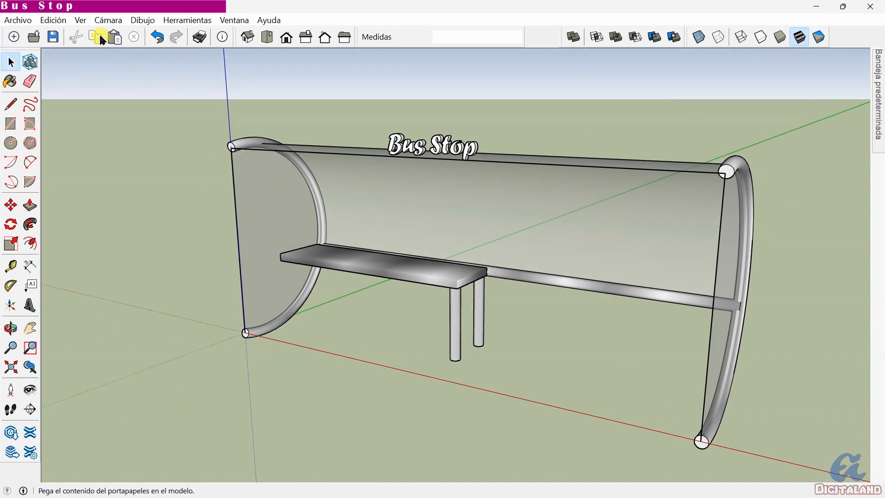
left_click(81, 21)
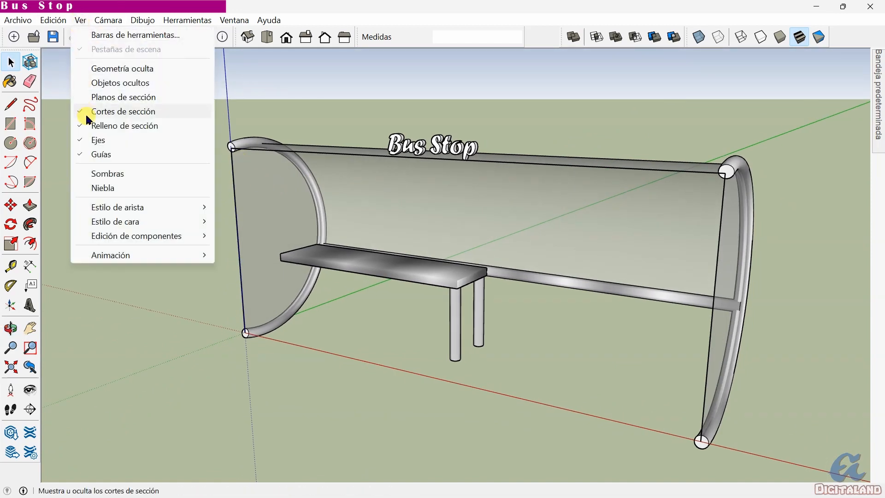
left_click(116, 143)
scroll(479, 244, "up", 2)
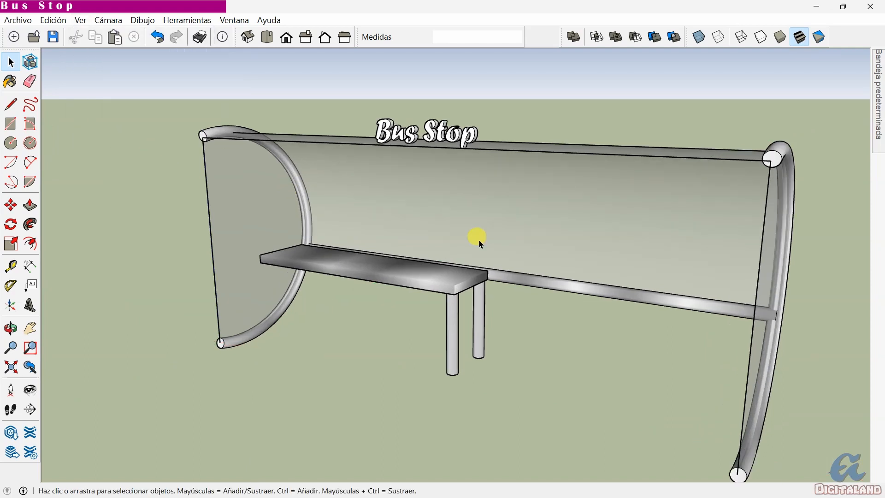
middle_click_drag(477, 236, 422, 198)
scroll(454, 220, "up", 1)
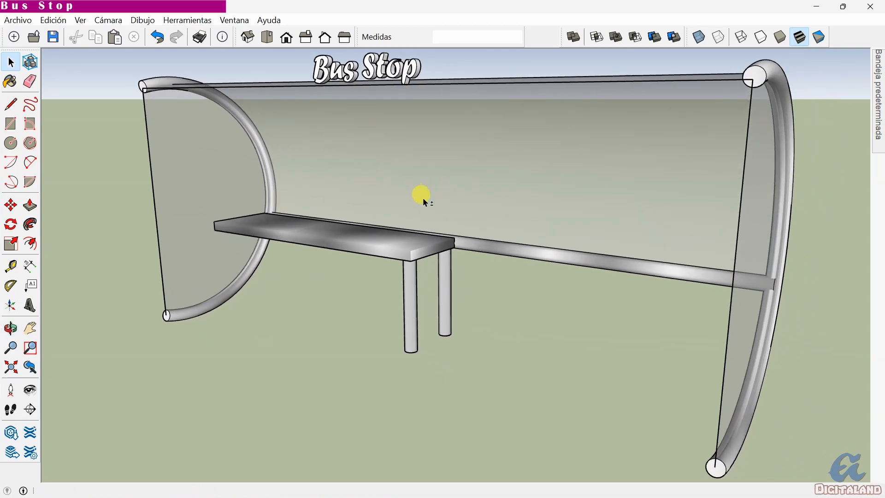